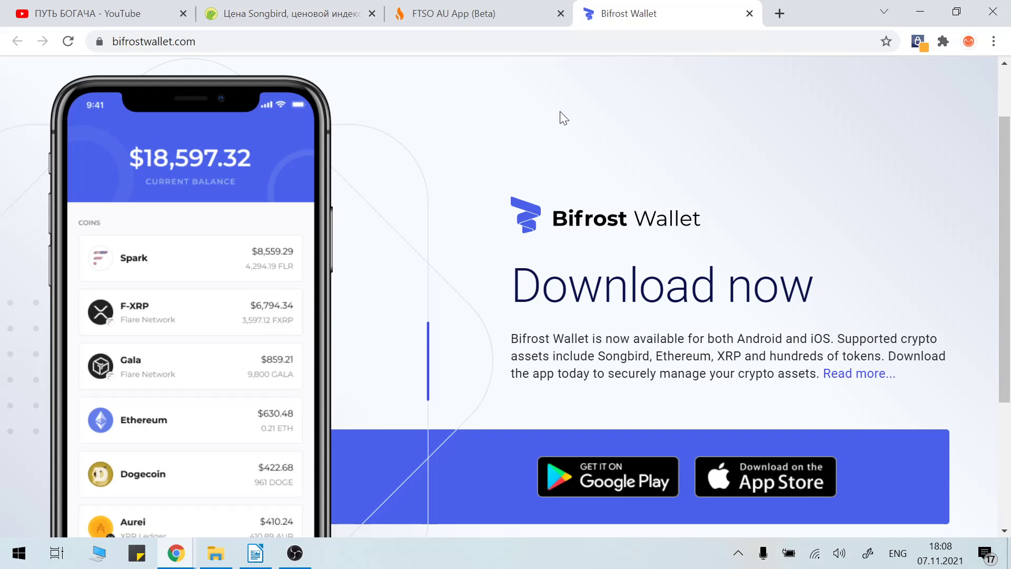
Switch from the Bifrost Wallet site to the CoinGecko Songbird price tab.
left_click(297, 21)
Unlock MetaMask with the password and expand it into a full tab beside the Writer notes.
left_click(943, 41)
left_click(763, 315)
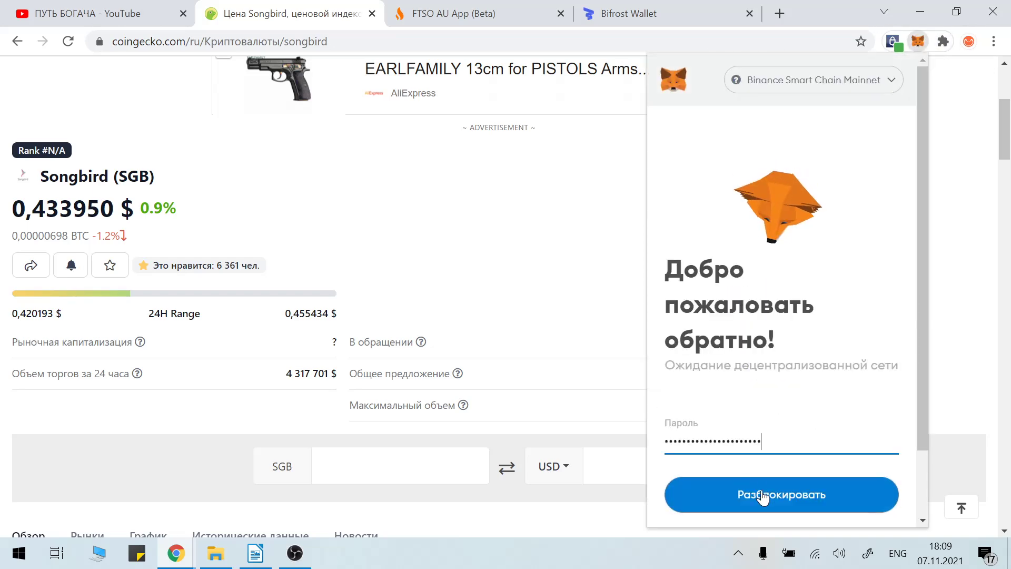
left_click(760, 491)
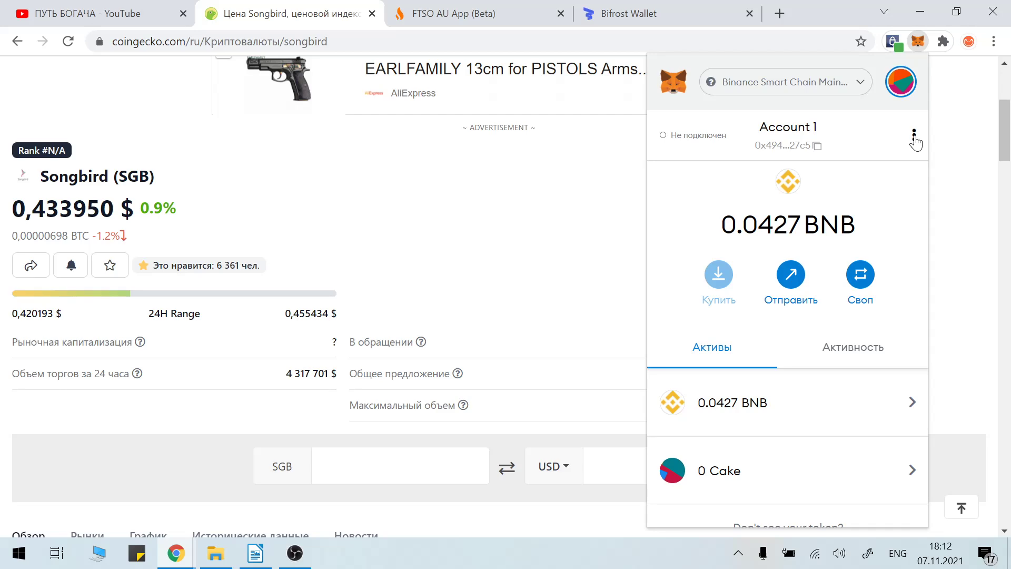
left_click(915, 138)
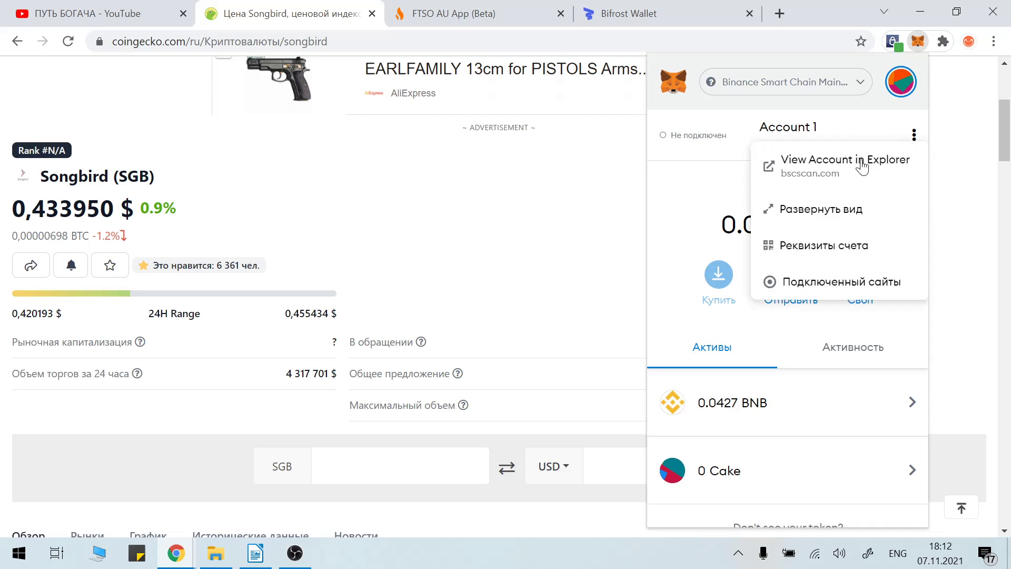
left_click(836, 208)
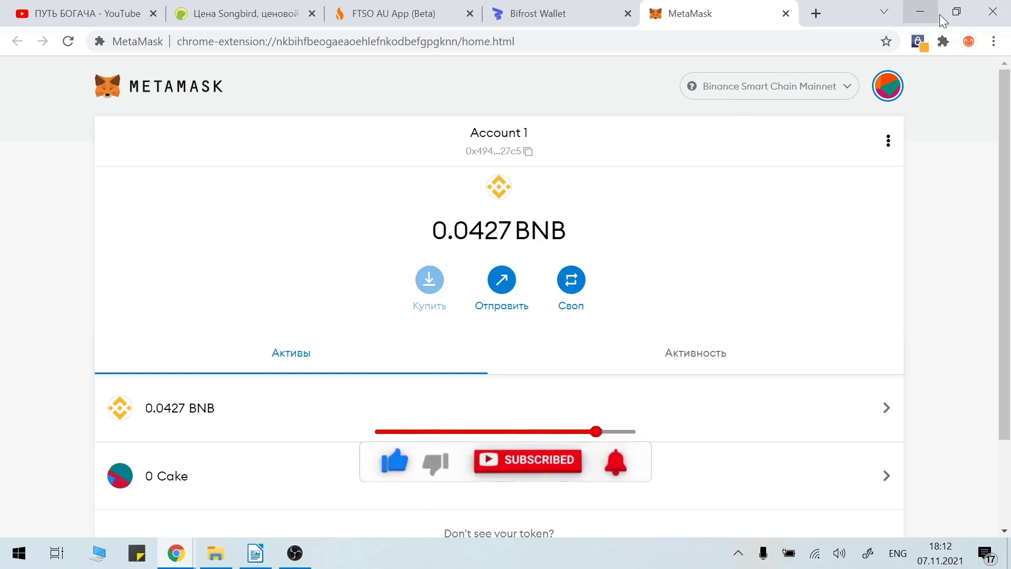
left_click(956, 12)
Start a custom RPC network in MetaMask and paste 'Songbird' as its name.
left_click_drag(842, 18, 848, 16)
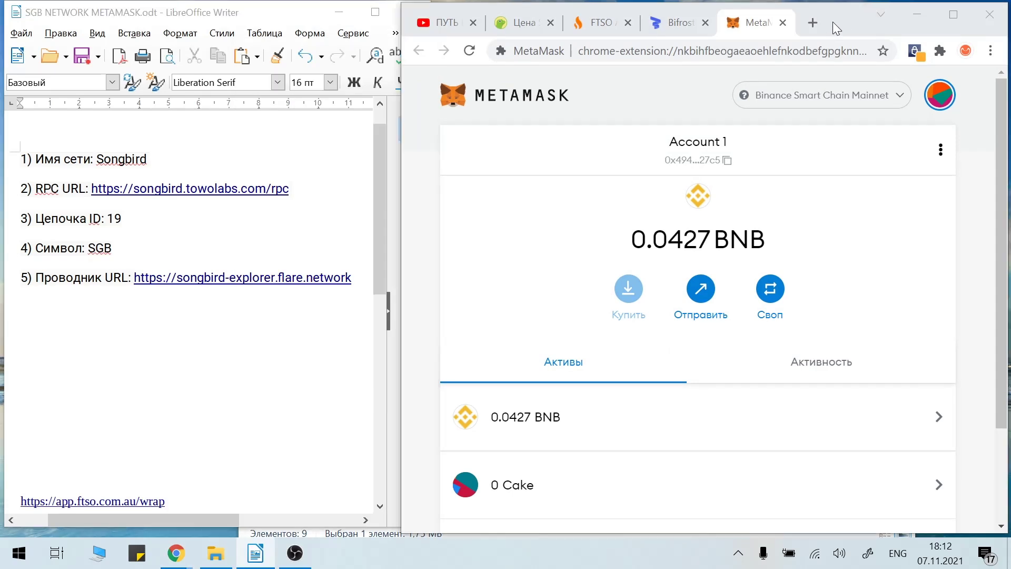
left_click(824, 105)
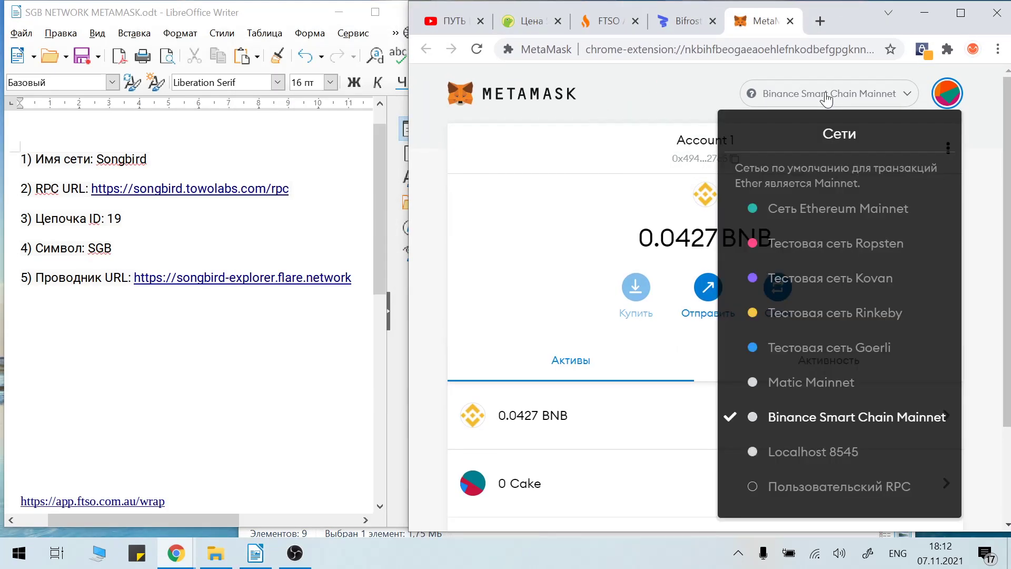
left_click(809, 486)
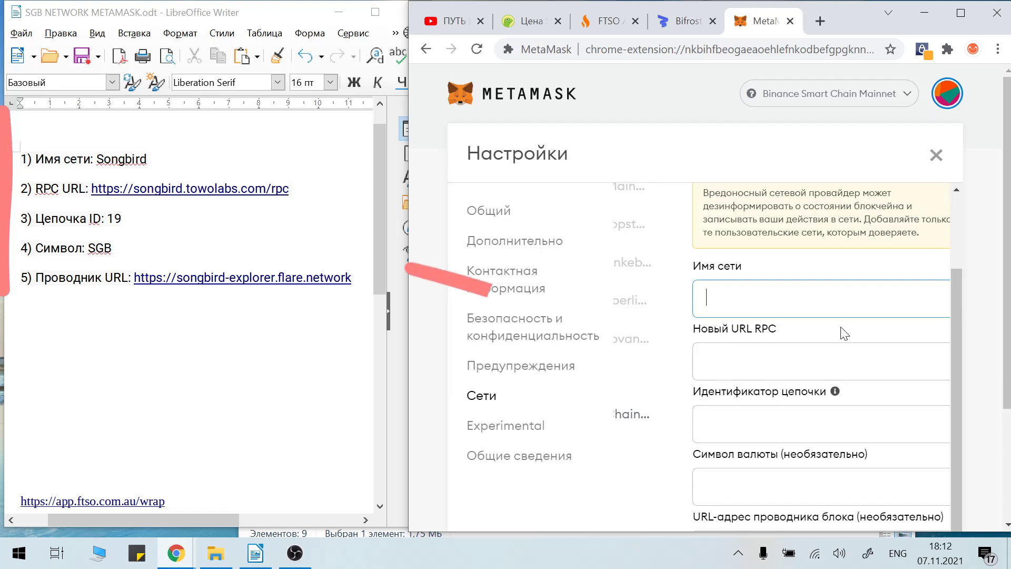
left_click_drag(150, 159, 96, 159)
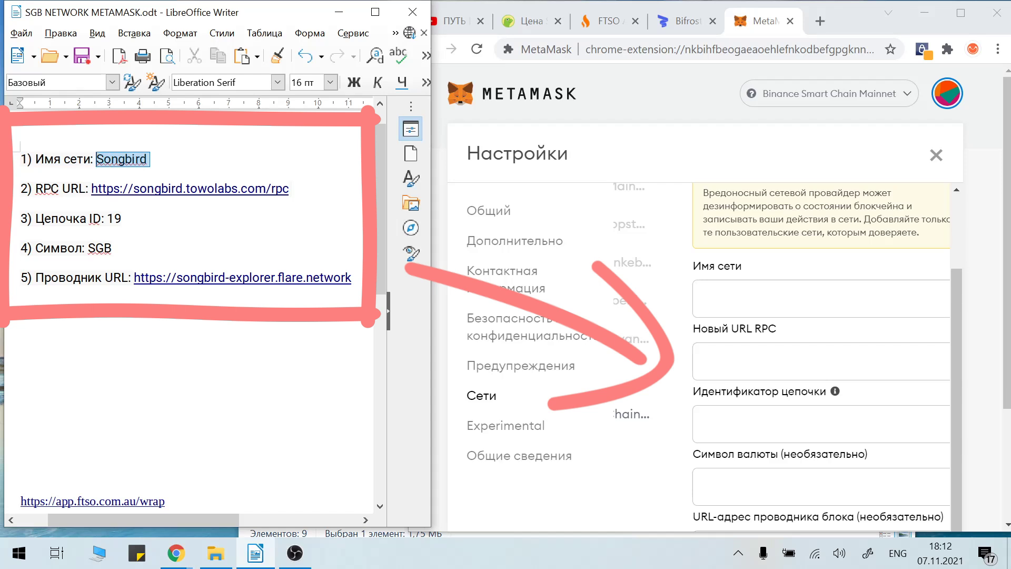
key("ctrl+c")
left_click(763, 298)
key("ctrl+v")
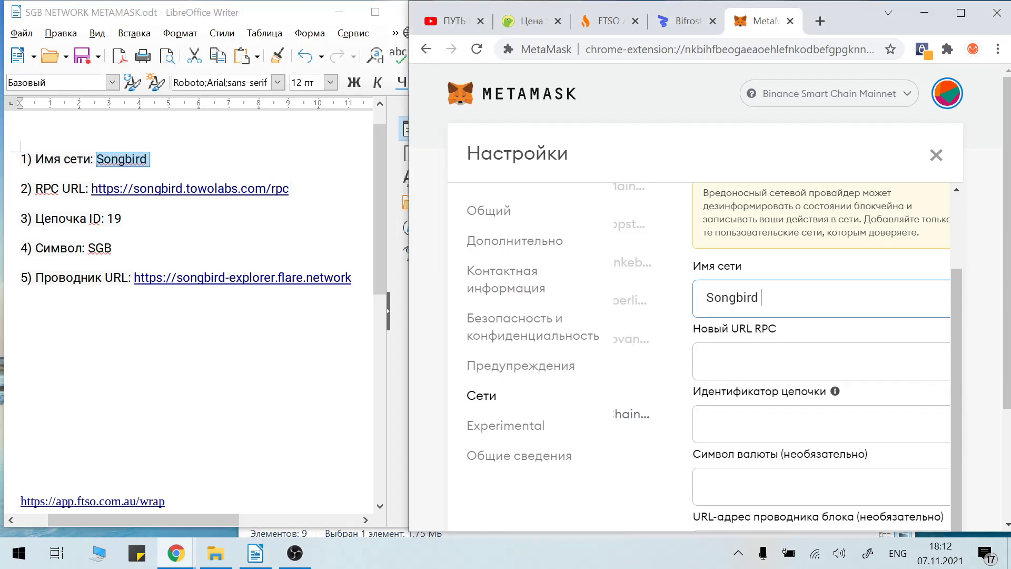
left_click(761, 298)
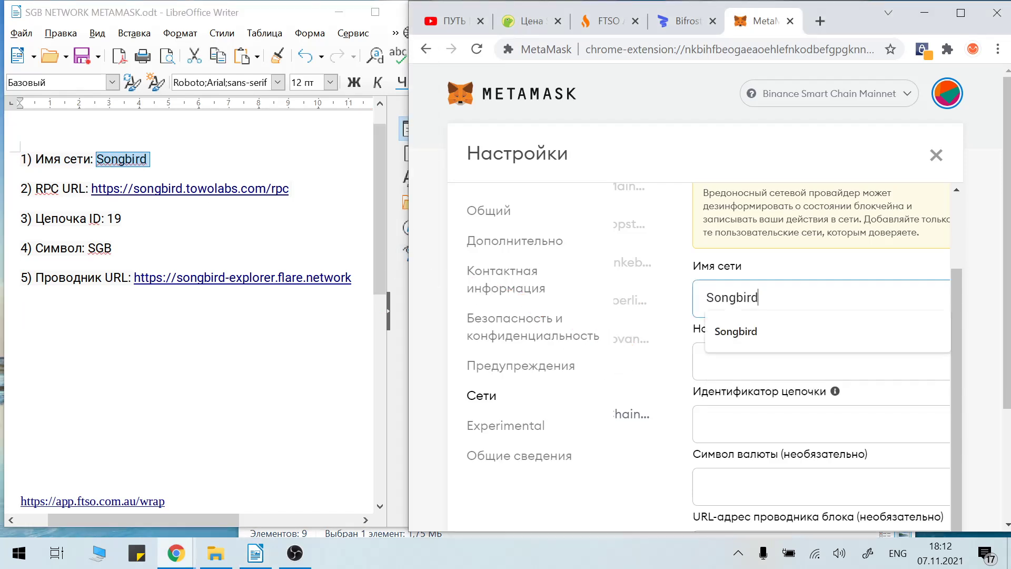
Paste the Songbird RPC URL and chain ID 19 from the notes into the form.
left_click_drag(91, 188, 291, 189)
key("ctrl+c")
left_click(805, 361)
key("ctrl+v")
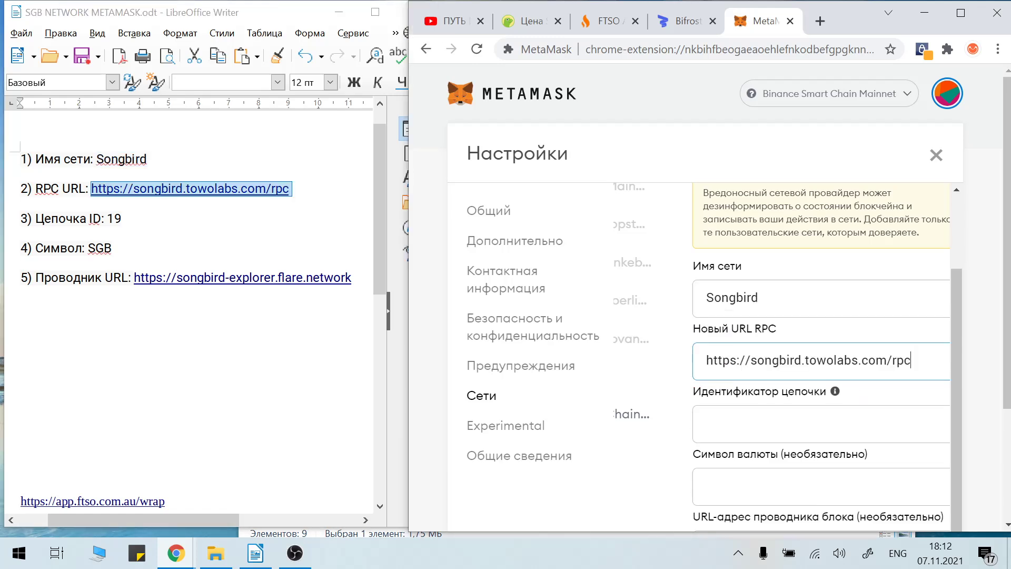
left_click(790, 423)
double_click(114, 218)
key("ctrl+c")
left_click(790, 423)
key("ctrl+v")
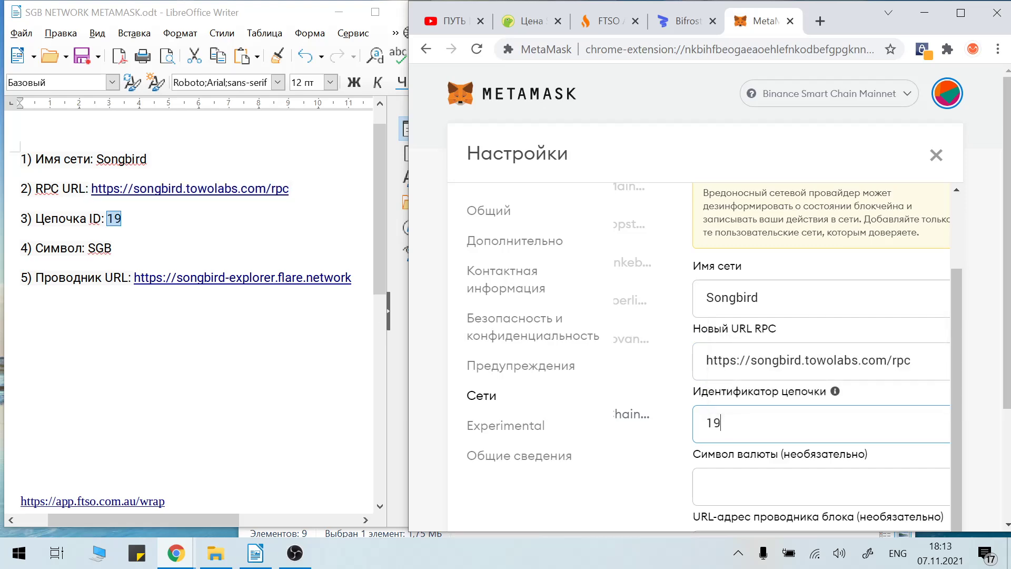
Add currency symbol SGB and the block explorer URL, then save the network.
double_click(100, 248)
key("ctrl+c")
left_click(789, 487)
key("ctrl+v")
scroll(790, 474, "down", 3)
left_click_drag(351, 278, 134, 277)
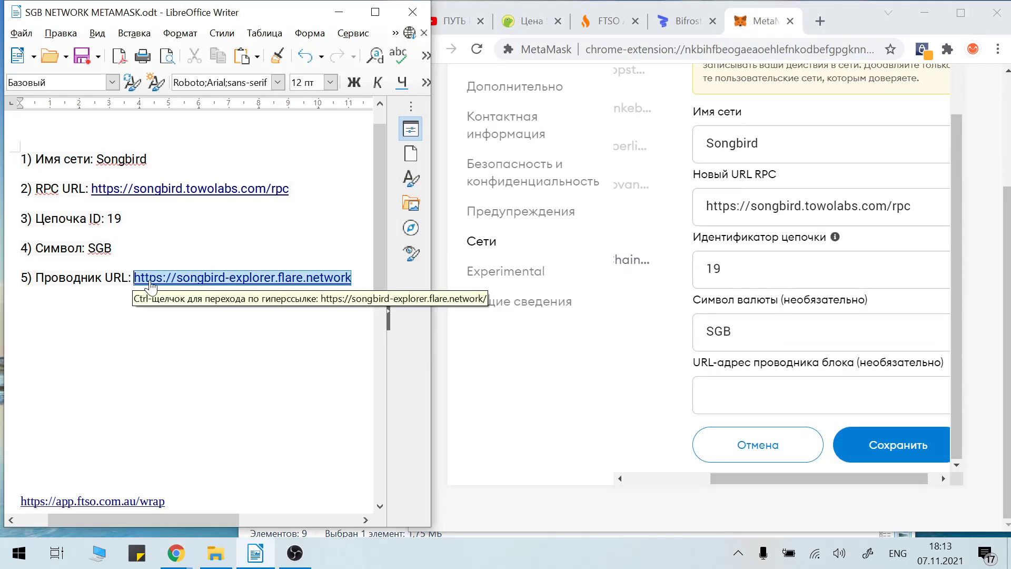
key("ctrl+c")
left_click(772, 405)
key("ctrl+v")
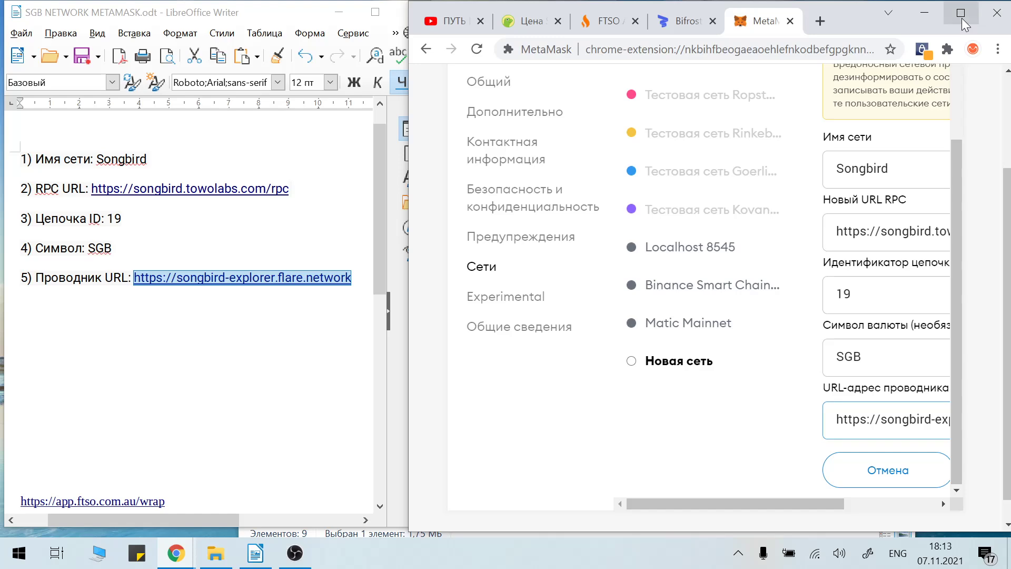
left_click(959, 18)
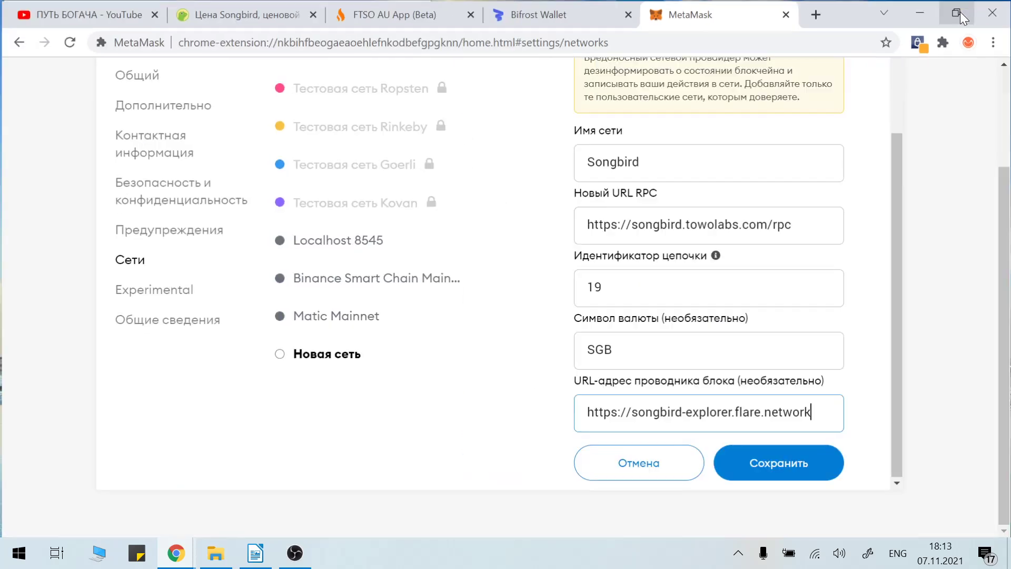
left_click(790, 463)
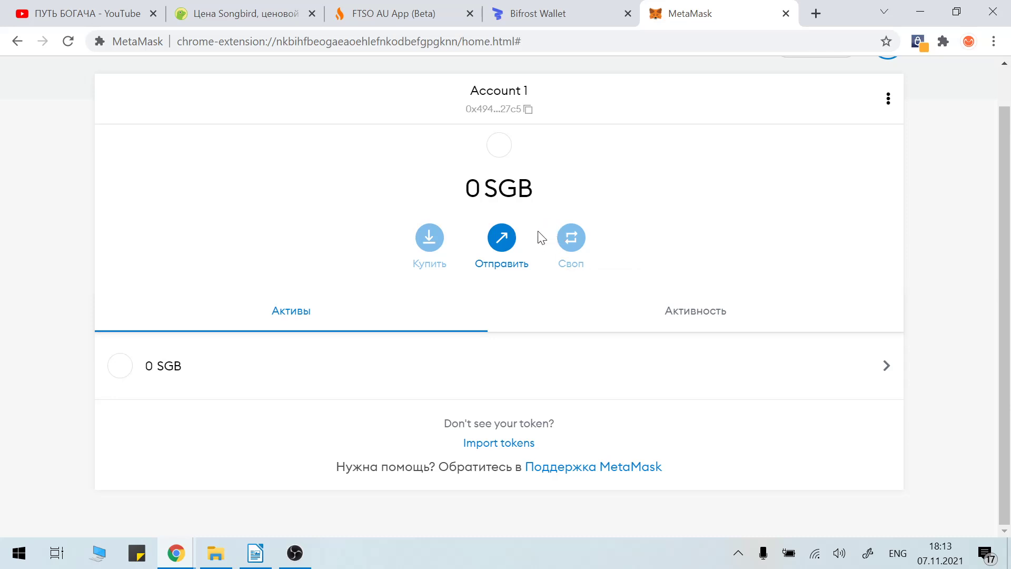
Copy the MetaMask Songbird address and scroll CoinGecko down to the Bitrue SGB trading pairs.
left_click(528, 119)
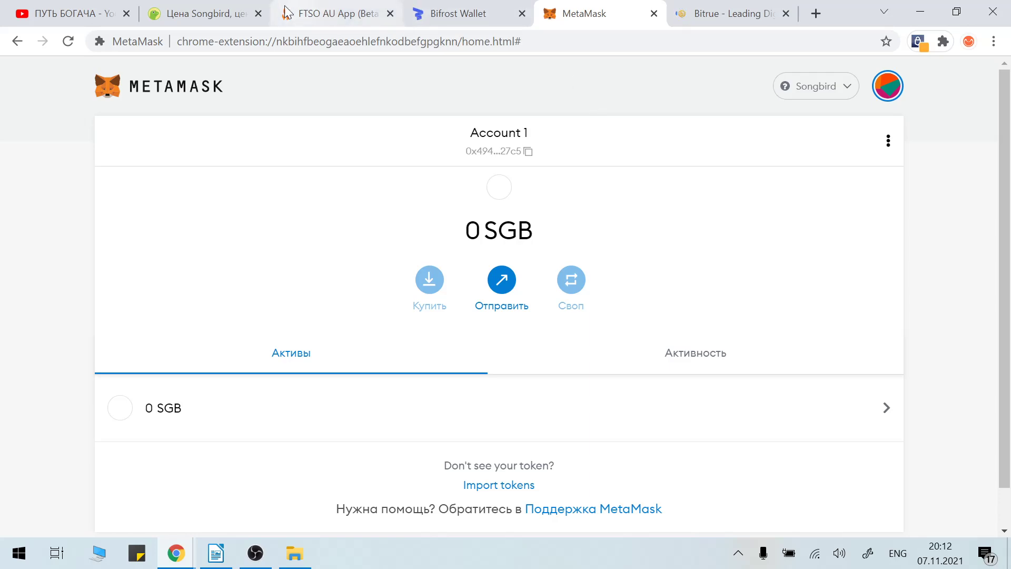
left_click(226, 15)
scroll(377, 266, "down", 10)
scroll(388, 270, "down", 10)
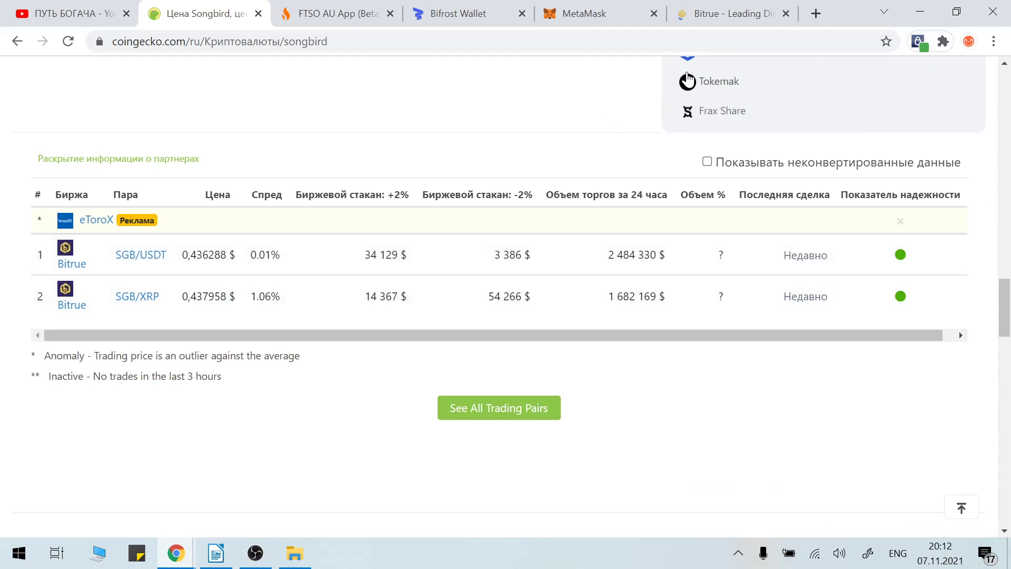
On Bitrue, start an SGB withdrawal to the pasted MetaMask address for the full 33 SGB.
left_click(707, 15)
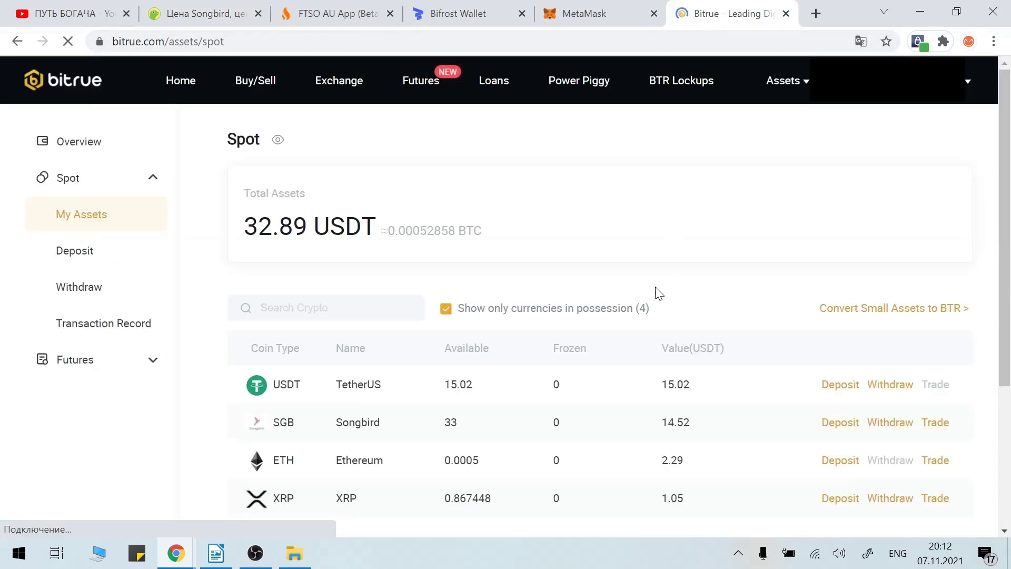
double_click(450, 422)
left_click(609, 419)
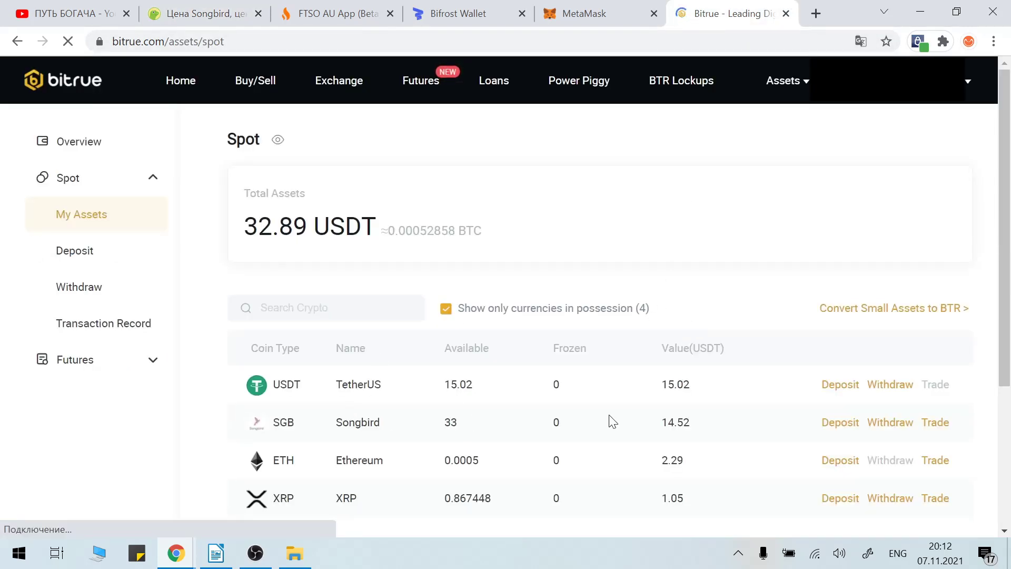
left_click(890, 422)
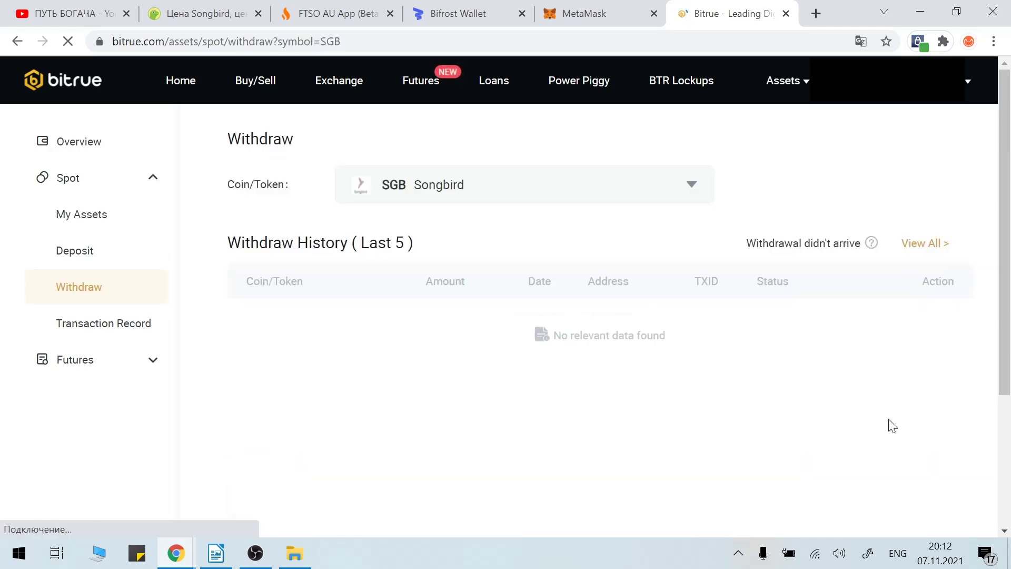
left_click(342, 309)
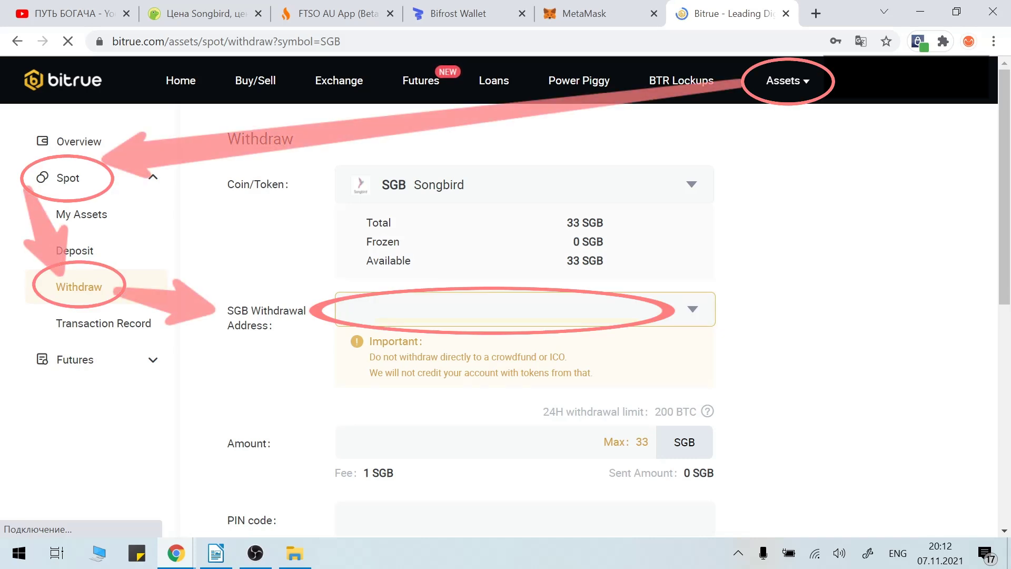
key("ctrl+v")
left_click(633, 444)
Enter the PIN, submit, and confirm with the email and Google verification codes.
type("••")
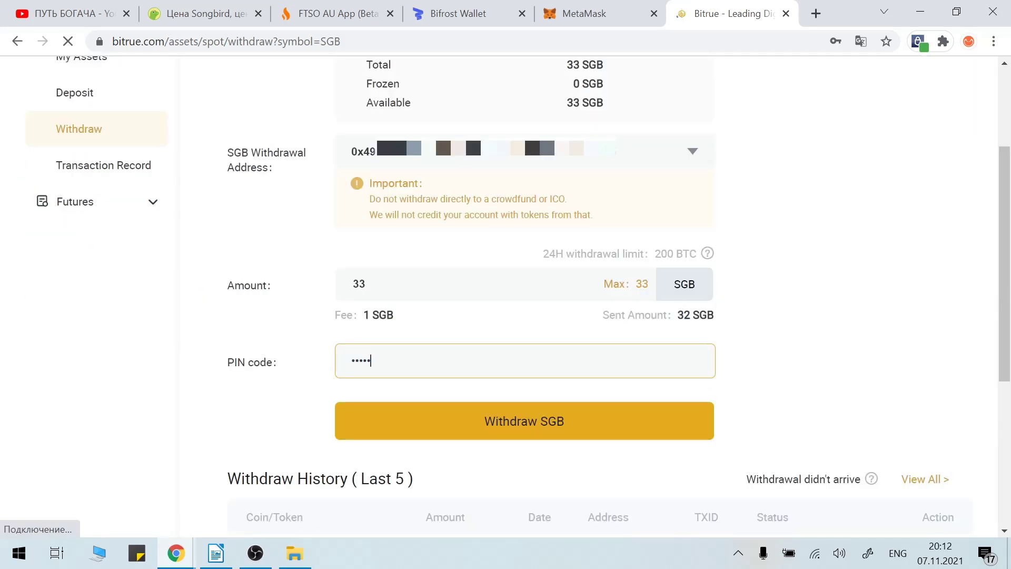
left_click(543, 421)
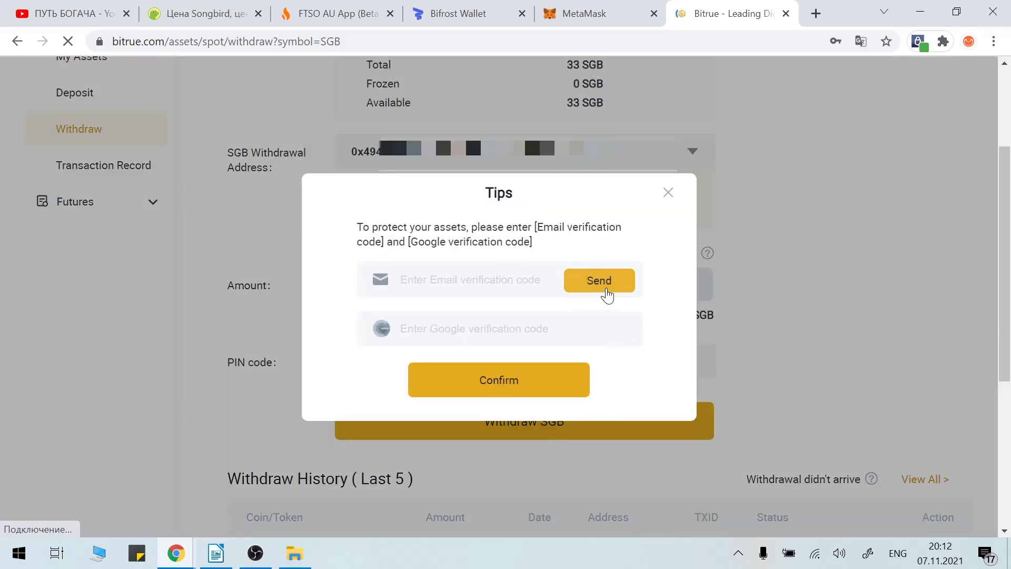
left_click(600, 290)
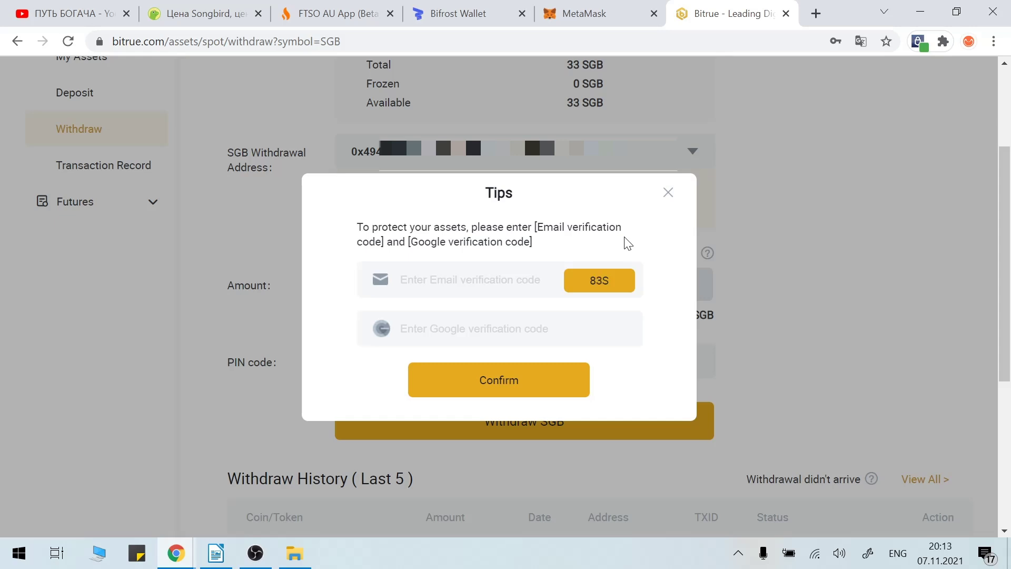
left_click(594, 326)
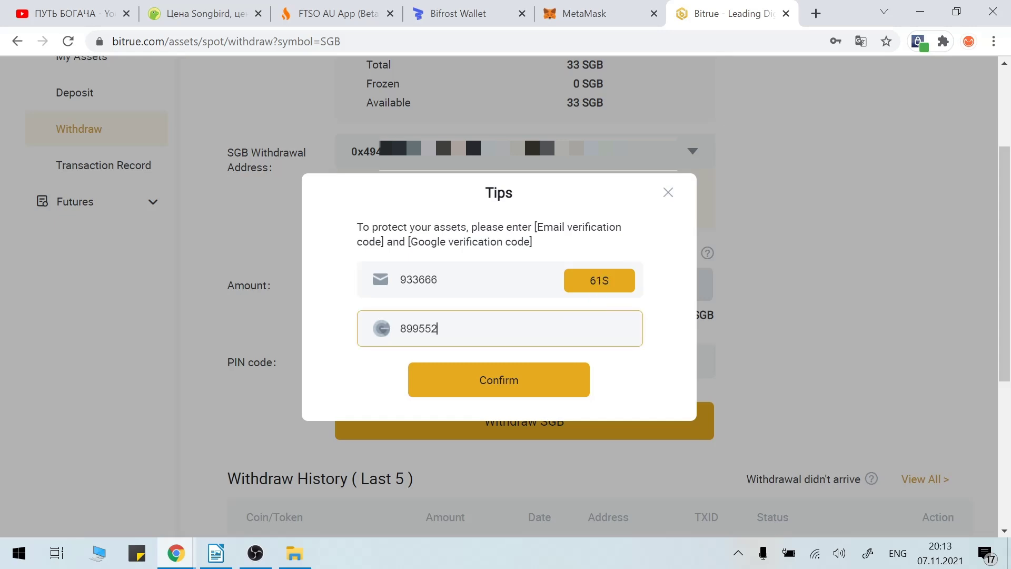
key("Return")
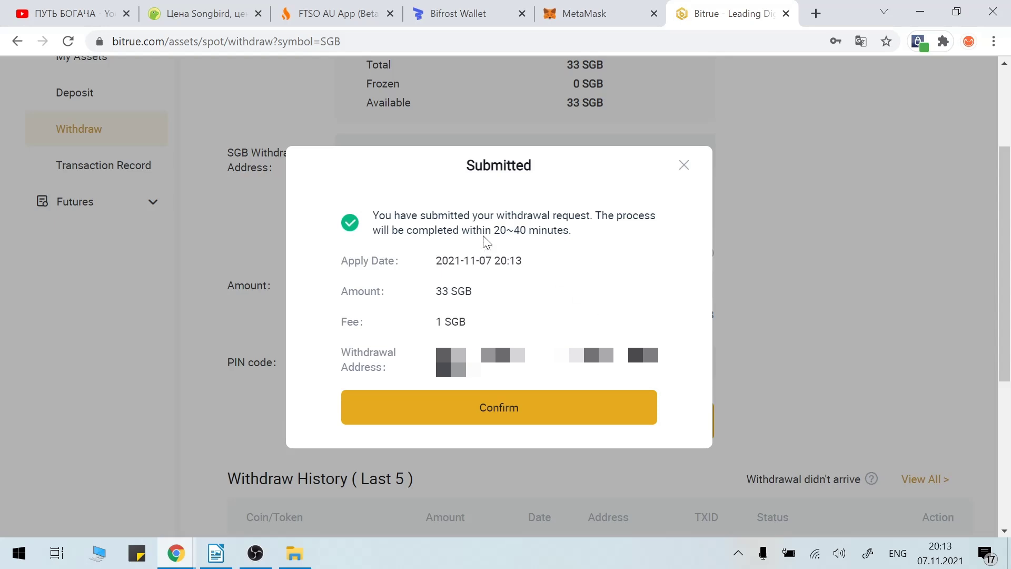
left_click_drag(494, 230, 523, 216)
Confirm the submitted notice, verify the withdrawal shows Success, and check MetaMask's 32 SGB balance.
left_click(562, 253)
left_click(536, 422)
double_click(554, 346)
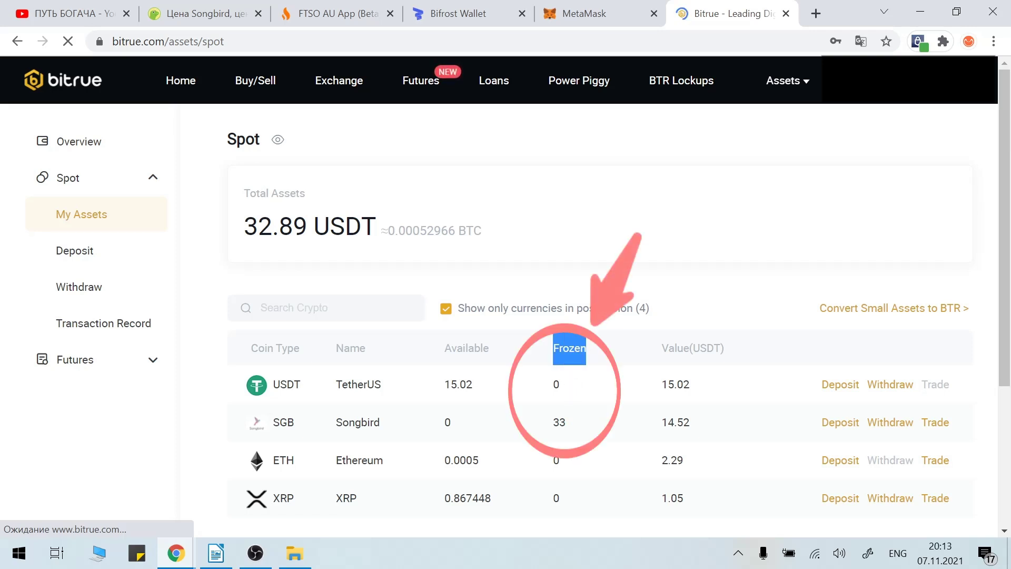
double_click(558, 422)
left_click(599, 431)
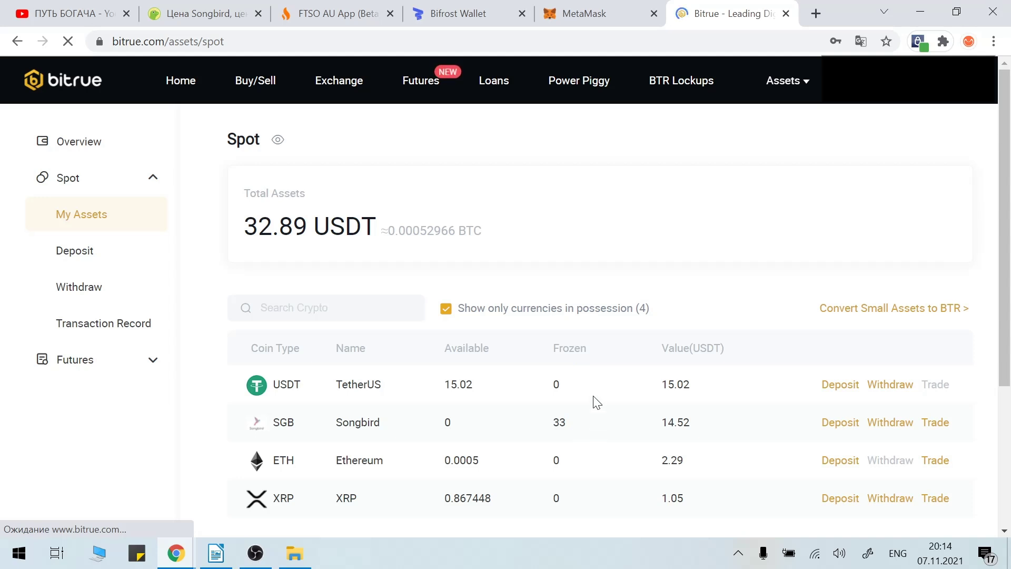
left_click(588, 16)
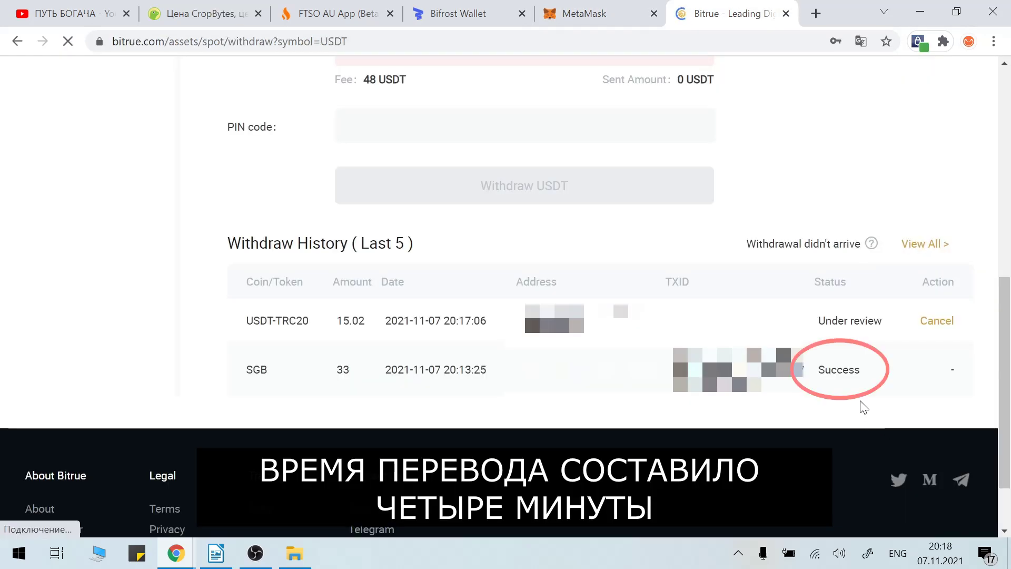
left_click(587, 14)
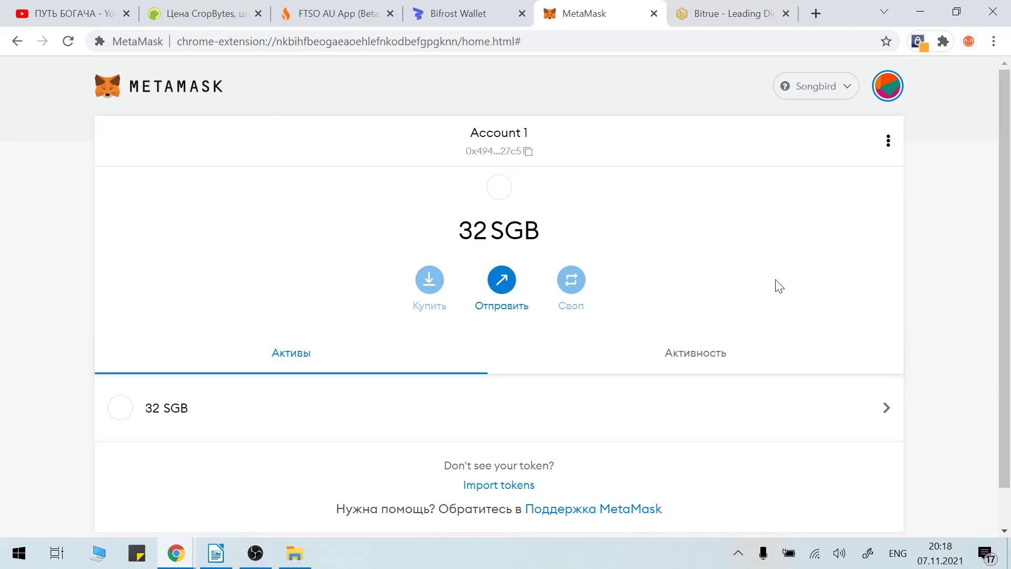
Close the Bitrue tab and switch to the FTSO AU App tab.
left_click(785, 13)
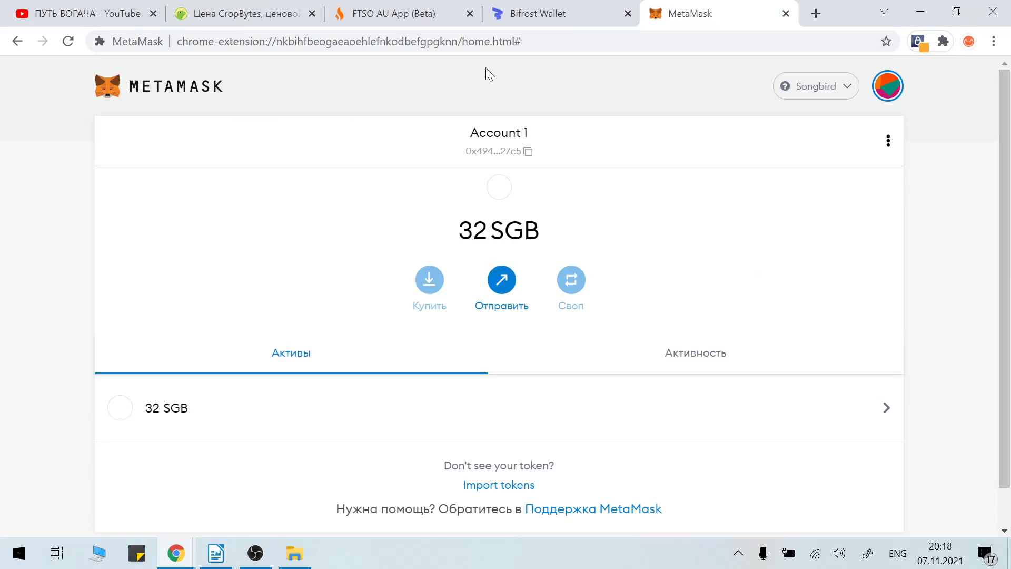
left_click(392, 14)
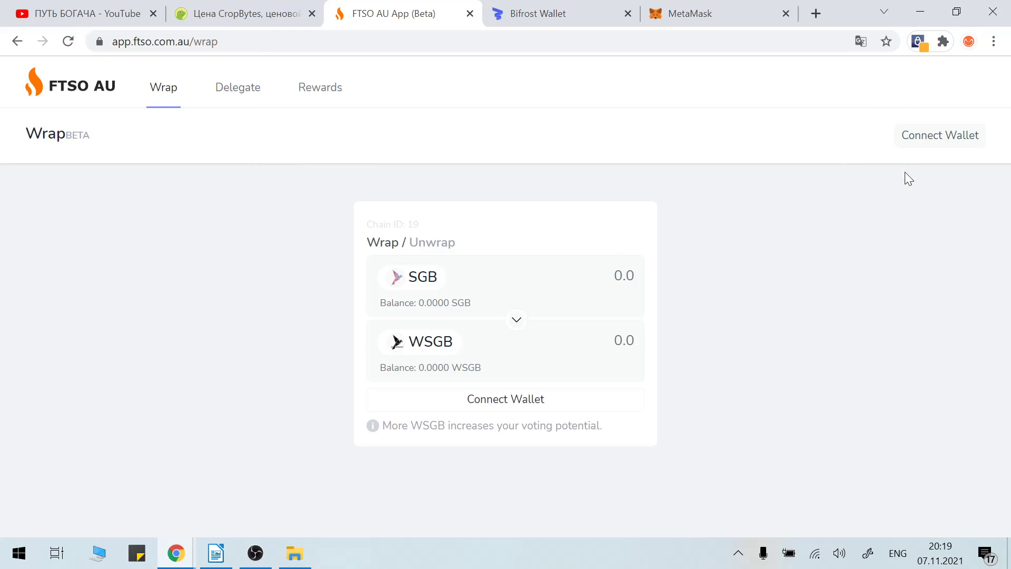
Connect MetaMask Account 1 to the FTSO AU App and approve the connection.
left_click(932, 150)
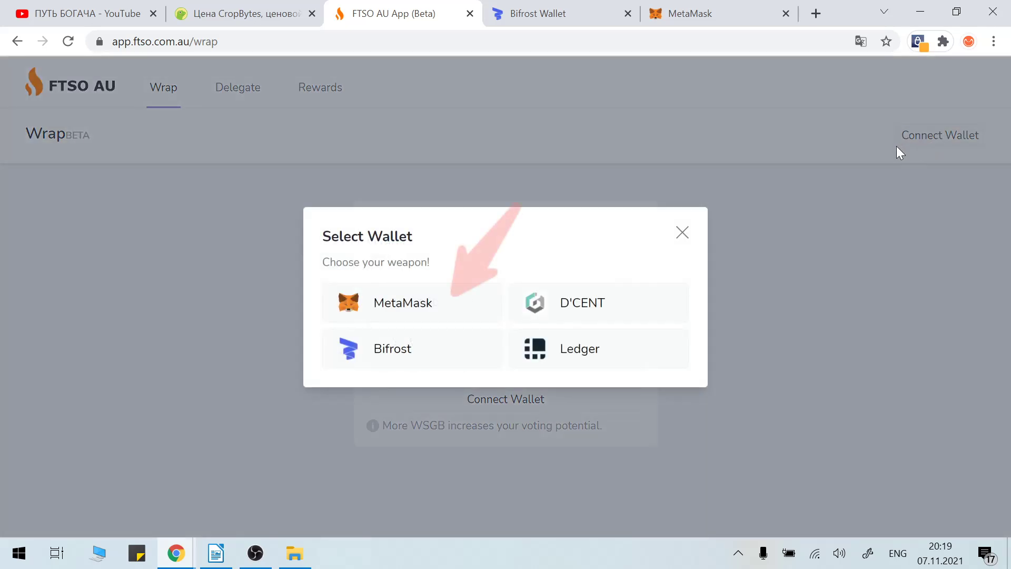
left_click(445, 308)
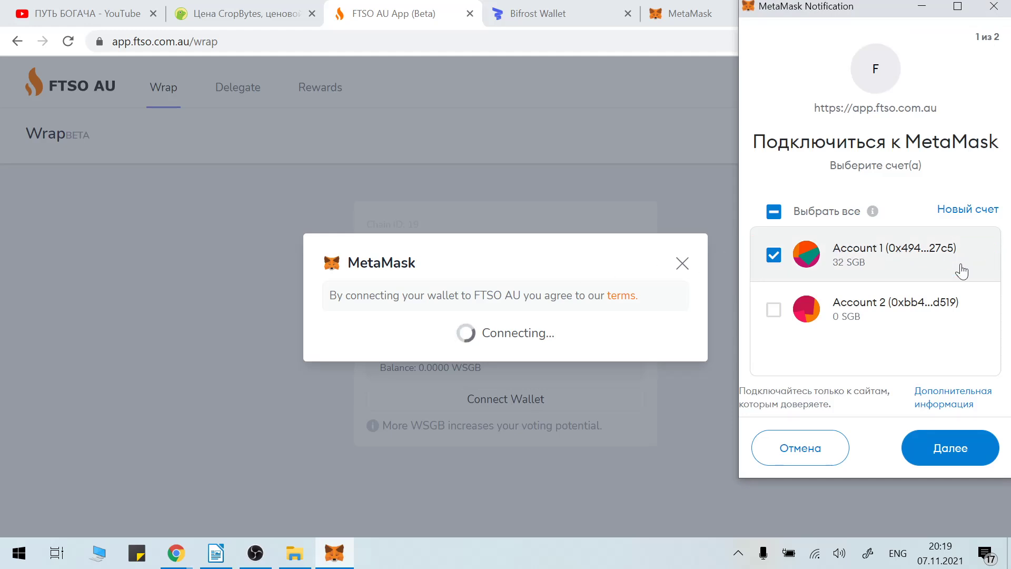
left_click(950, 451)
left_click(954, 451)
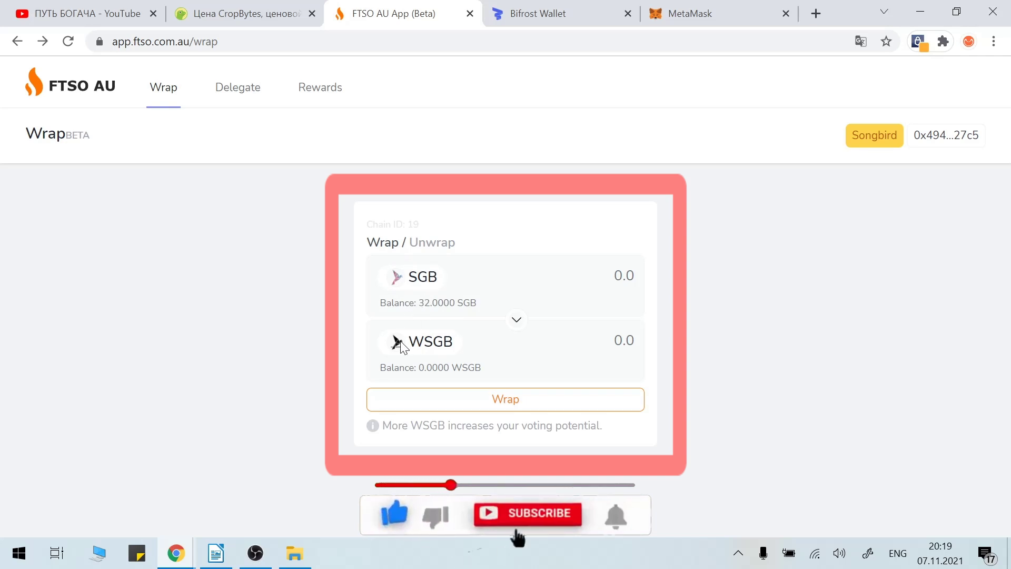
Enter 30 SGB, wrap it into WSGB and approve the transaction in MetaMask.
left_click(544, 295)
type("32")
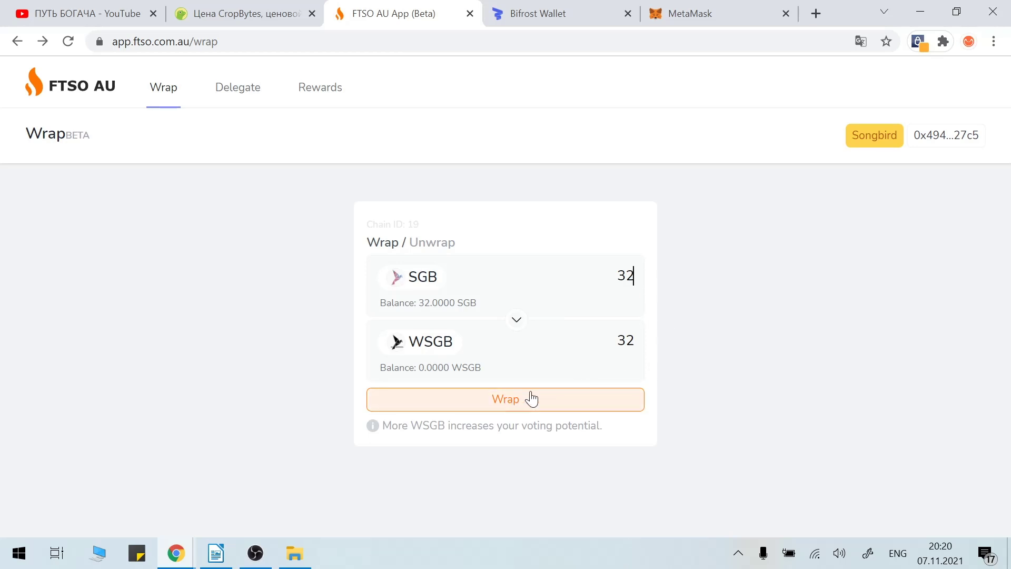
left_click_drag(625, 275, 702, 273)
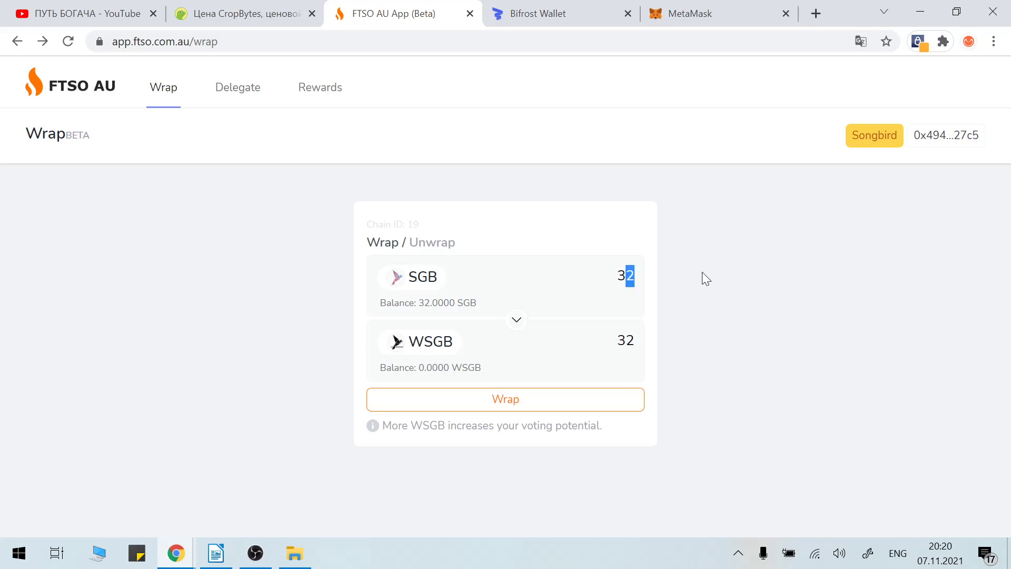
type("0")
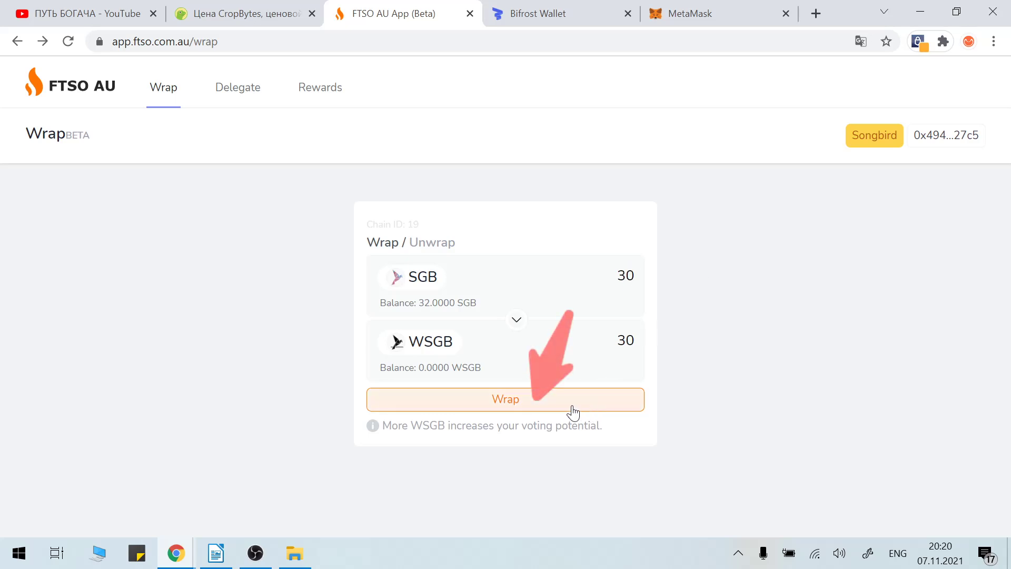
left_click(511, 403)
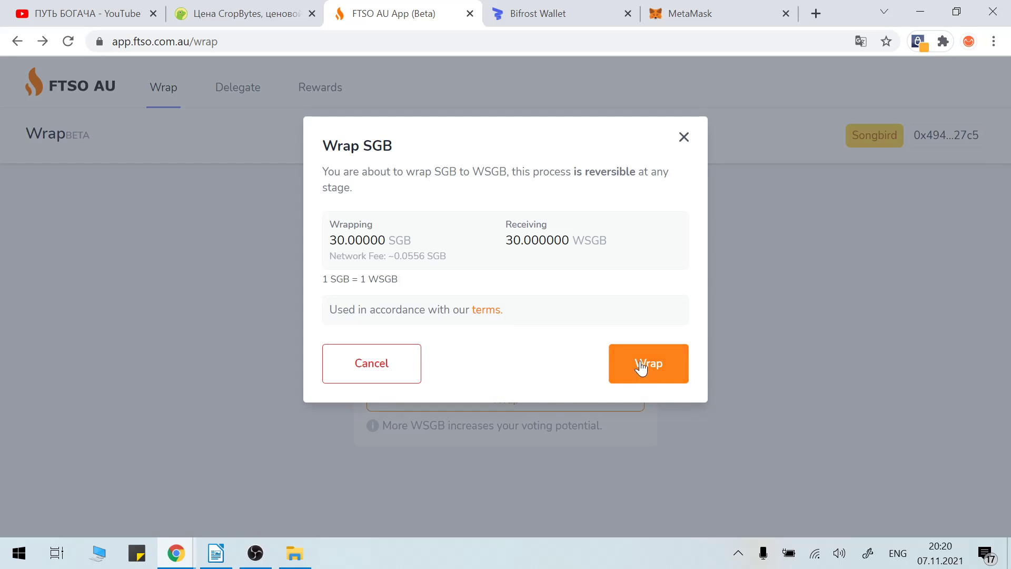
left_click_drag(394, 256, 442, 256)
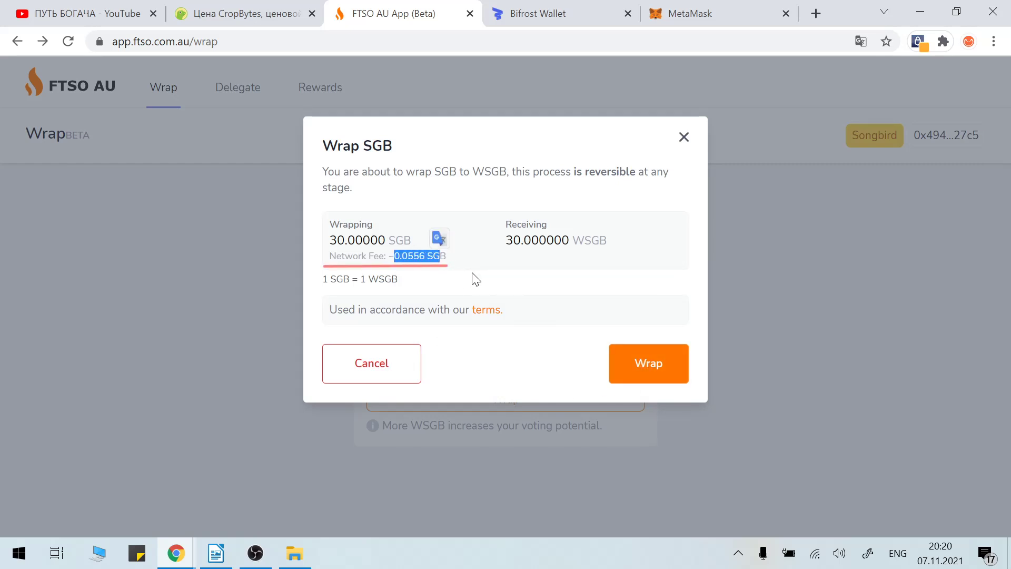
left_click(500, 267)
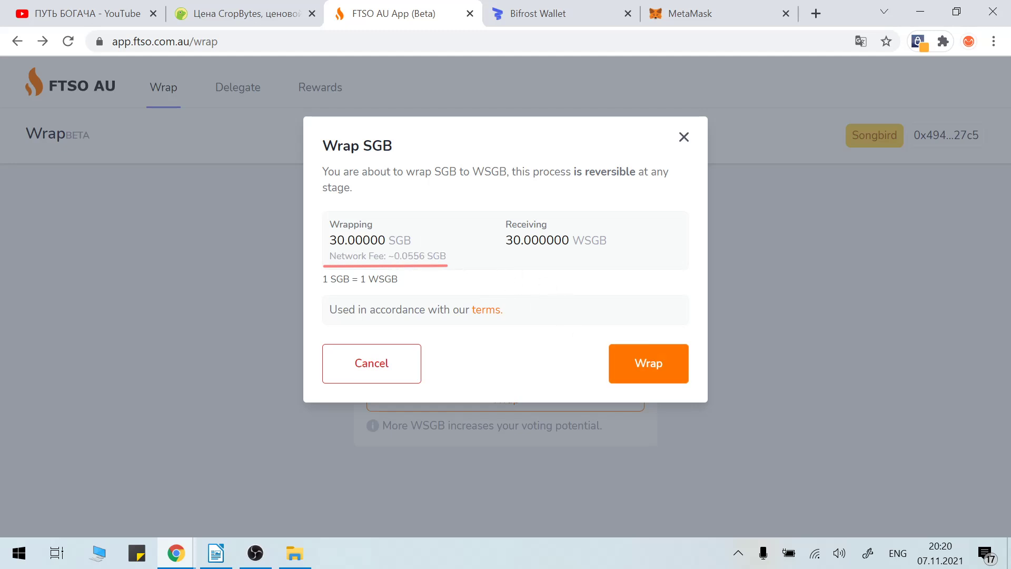
left_click(646, 378)
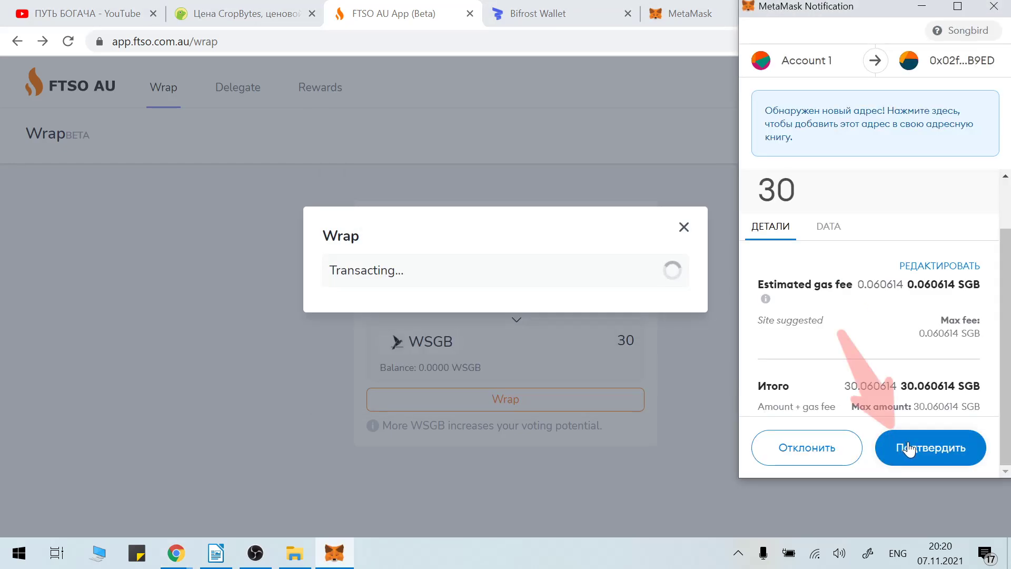
left_click(914, 460)
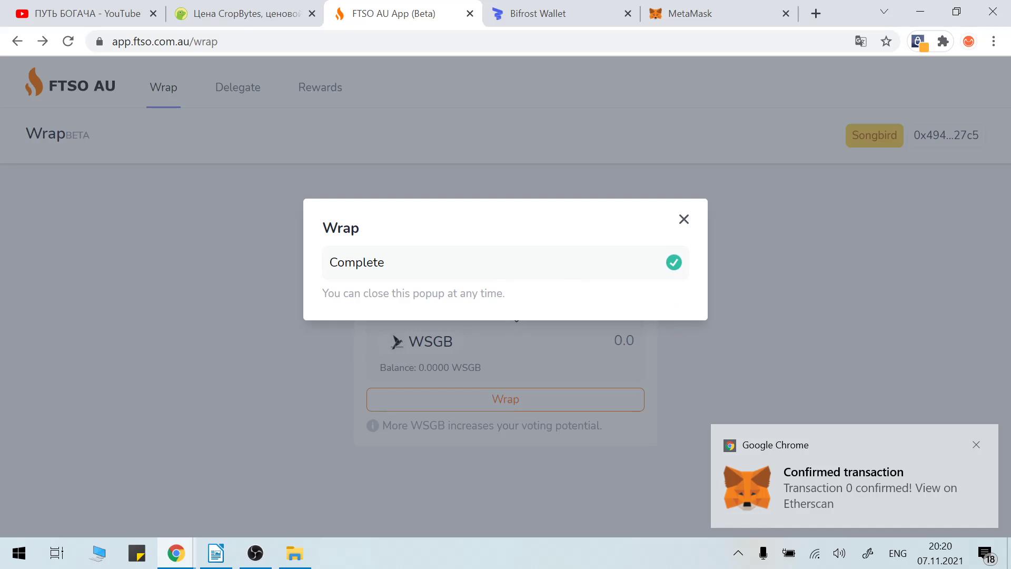
left_click(684, 219)
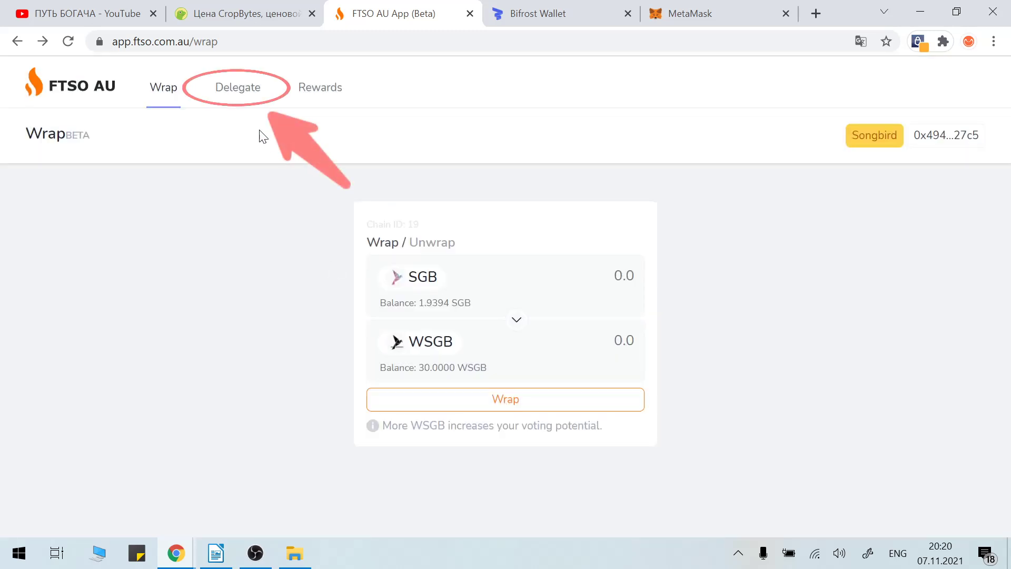
Open the Delegate page, check the 30.0000 WSGB balance and no delegations, then begin the wizard.
left_click(238, 89)
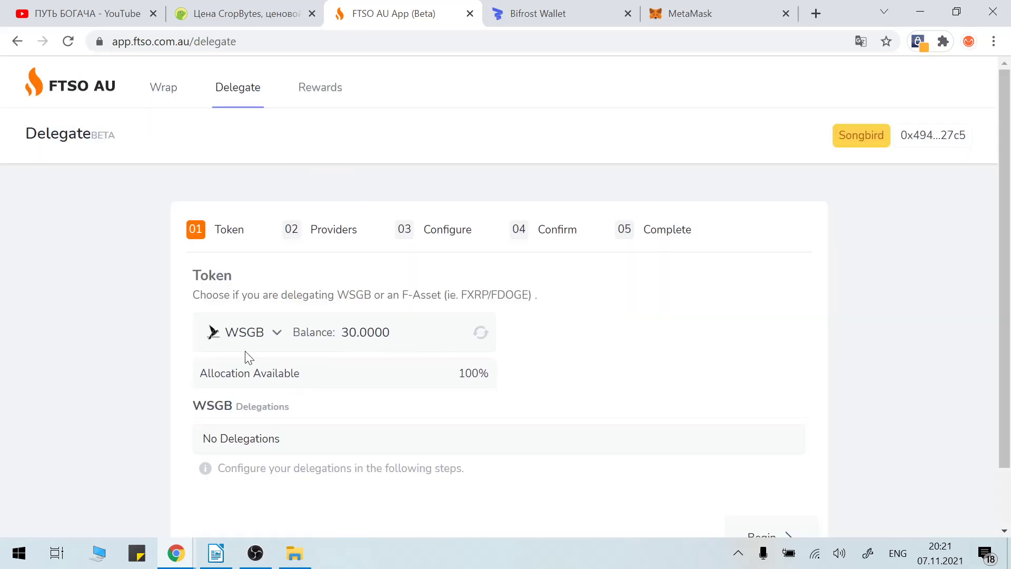
left_click_drag(342, 337, 396, 337)
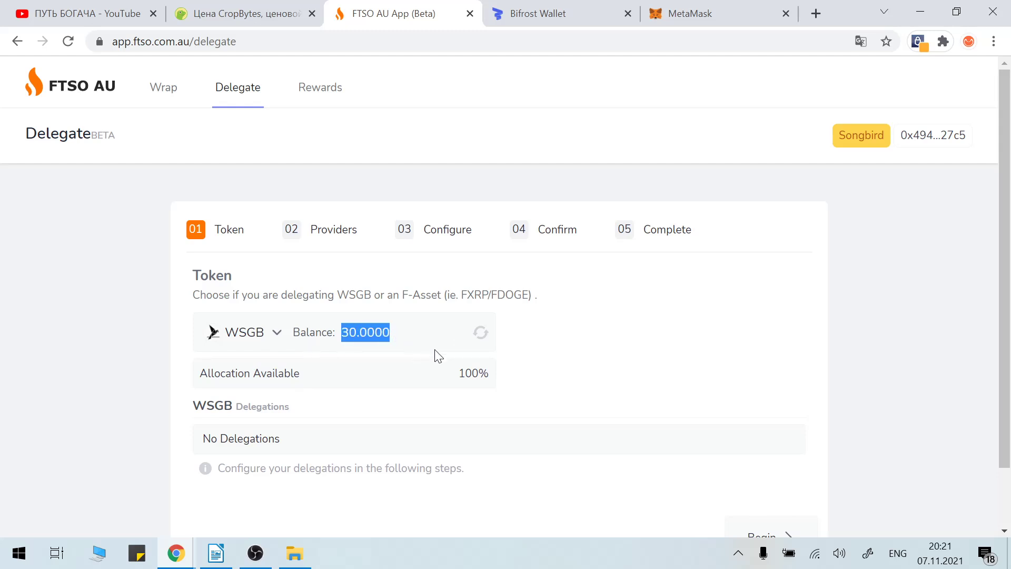
left_click(389, 414)
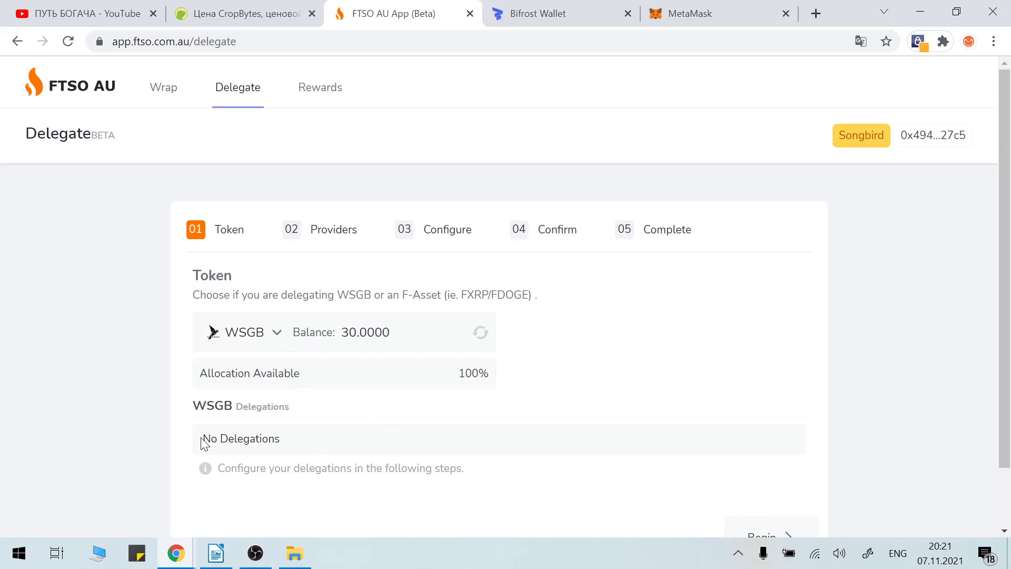
left_click_drag(205, 444, 300, 440)
left_click(358, 420)
scroll(667, 331, "down", 1)
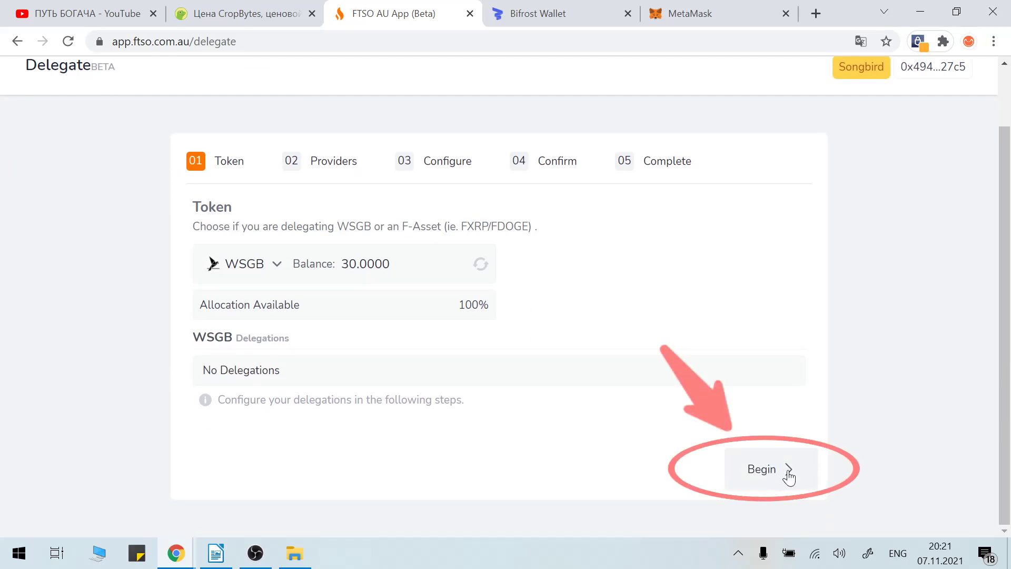
left_click(770, 470)
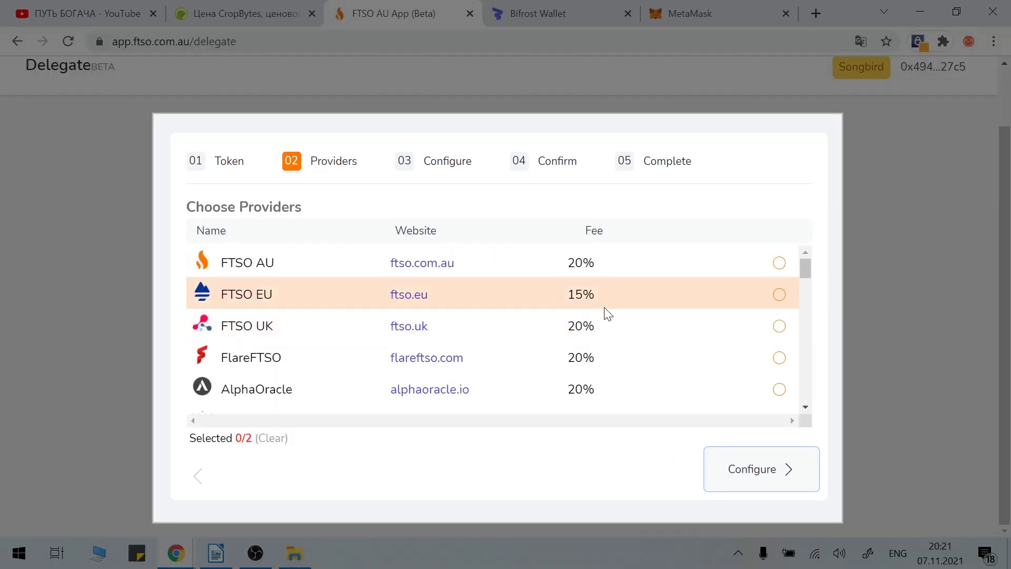
Select FTSO AU and Best FTSO as the two WSGB delegation providers.
scroll(606, 315, "down", 8)
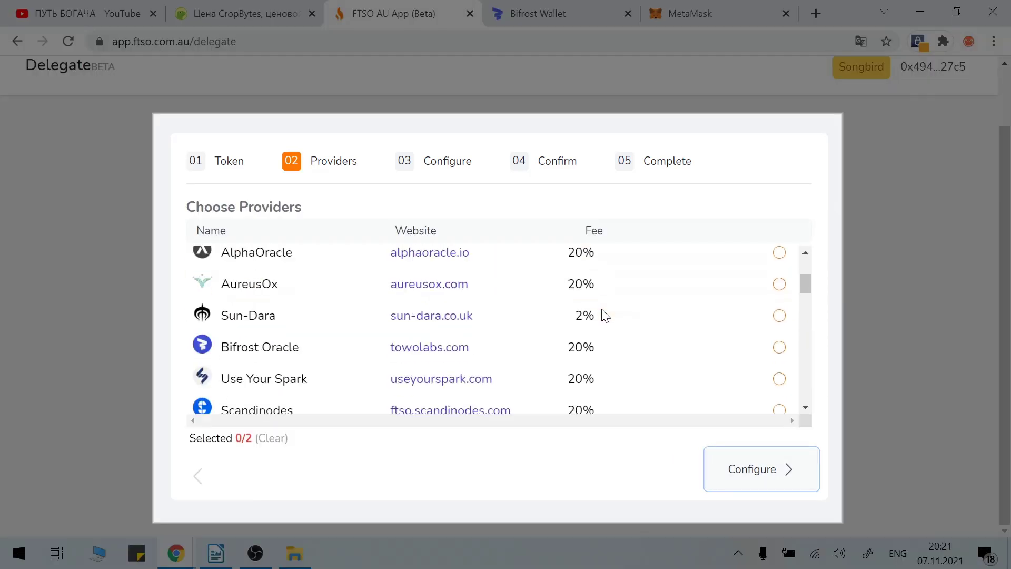
scroll(608, 316, "up", 8)
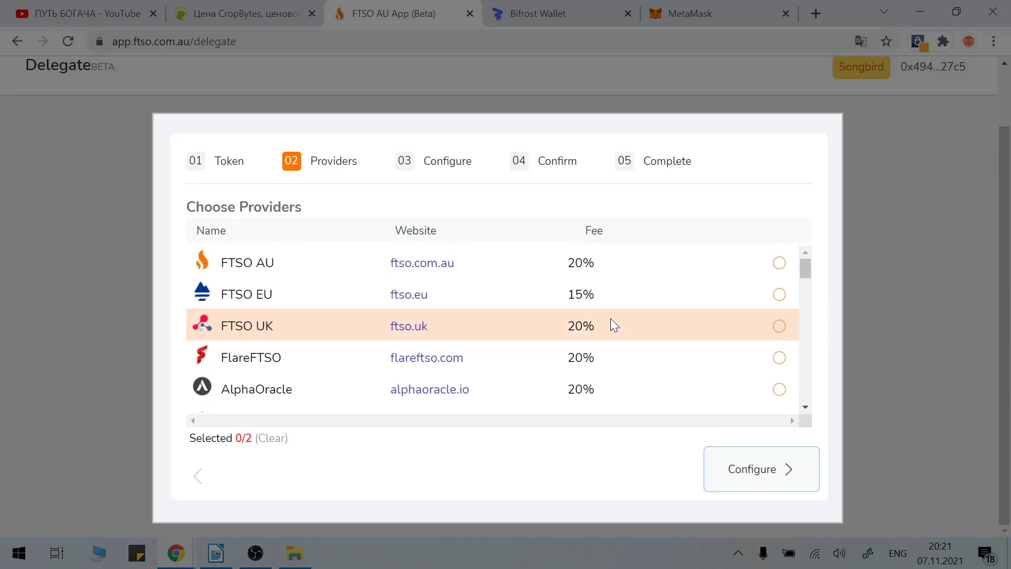
left_click(779, 264)
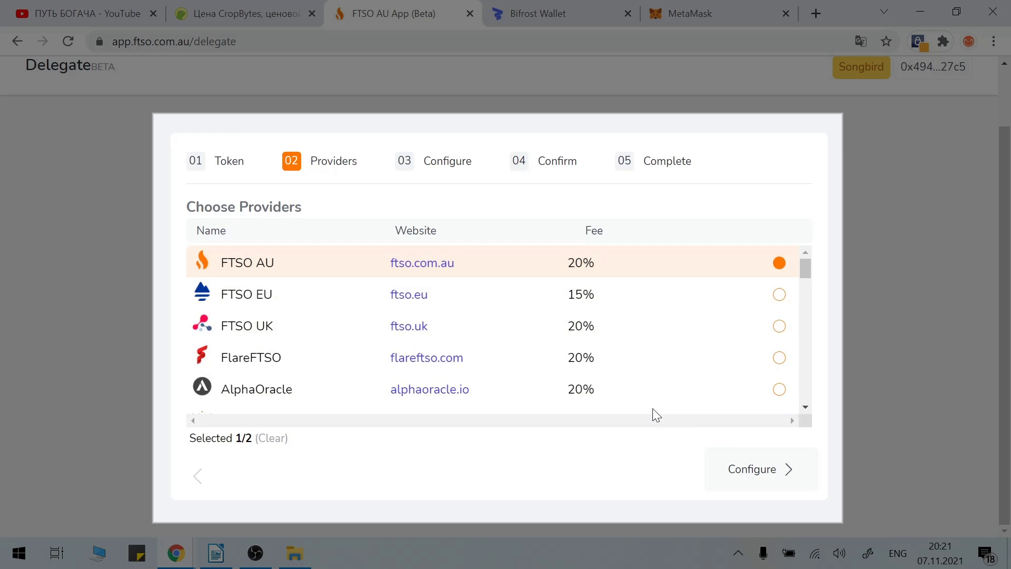
left_click(778, 325)
left_click(778, 328)
scroll(693, 329, "down", 3)
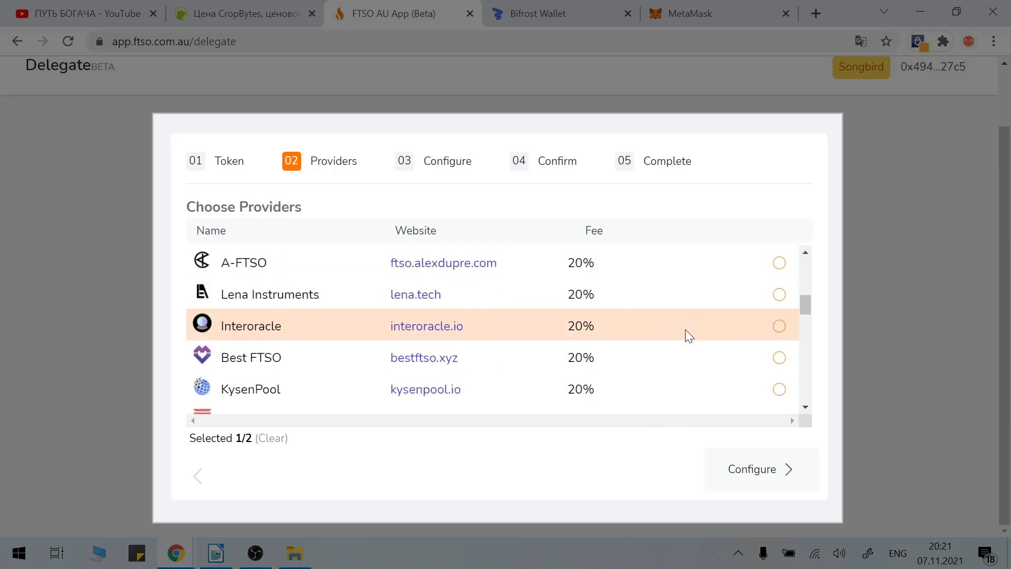
scroll(706, 289, "down", 3)
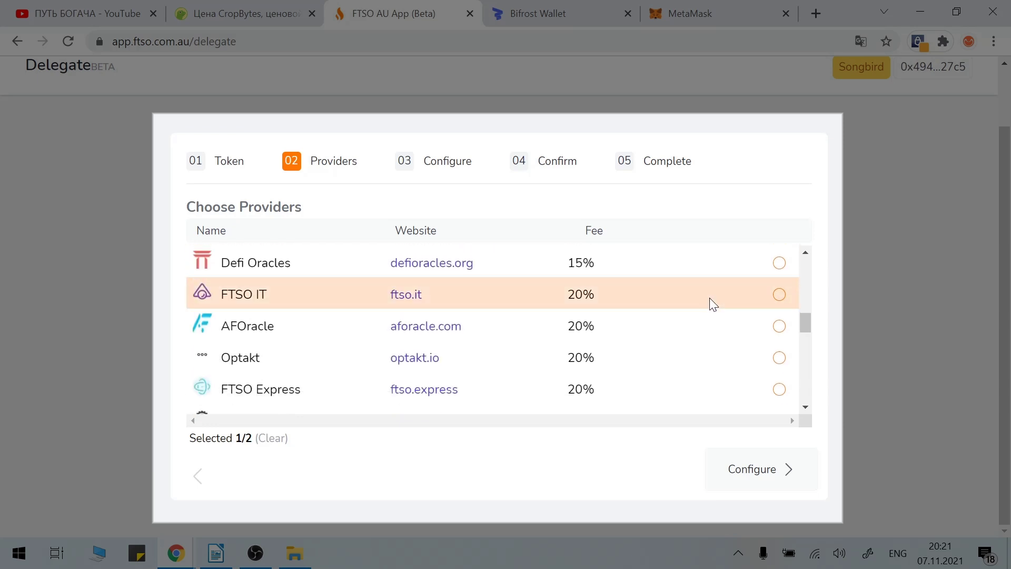
scroll(732, 306, "up", 2)
left_click(779, 278)
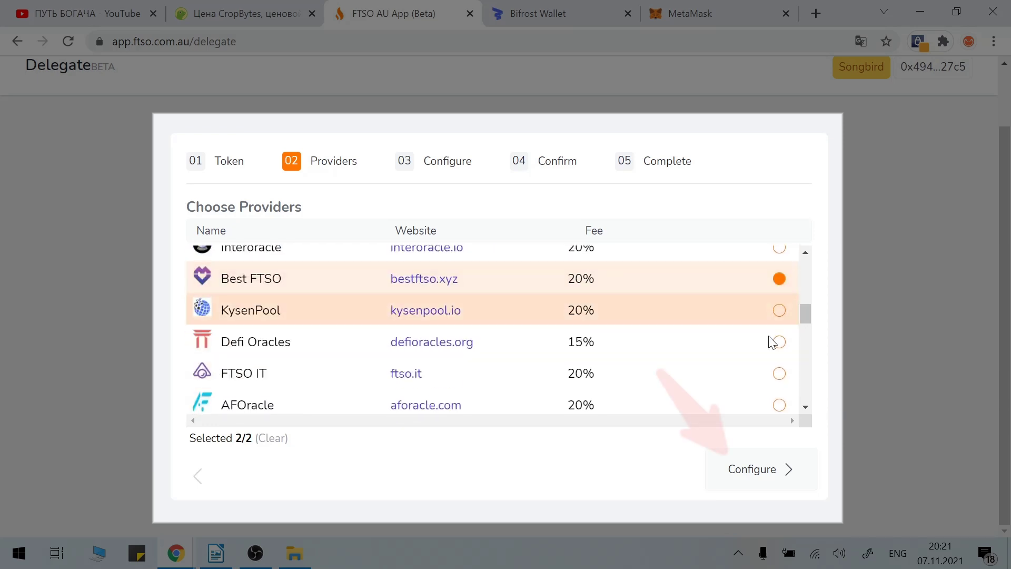
Accept the 50/50 split, affirm the delegations and submit them for signing.
left_click(754, 473)
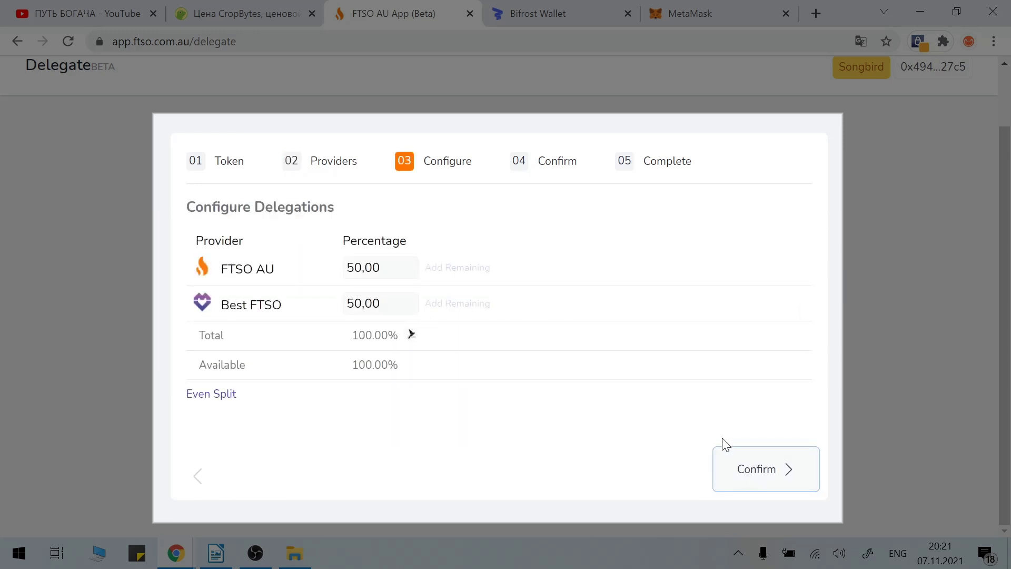
left_click(770, 475)
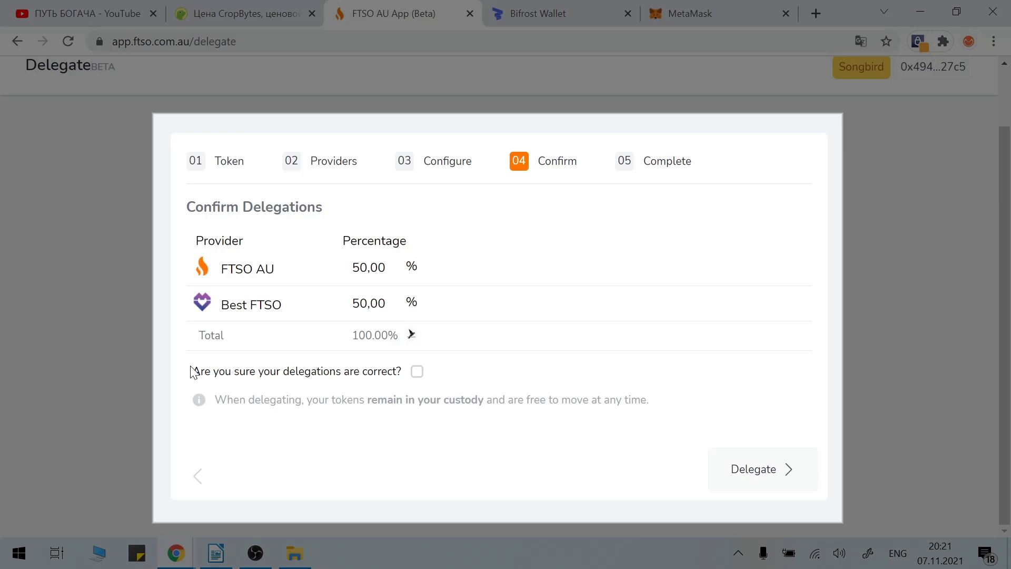
left_click(417, 371)
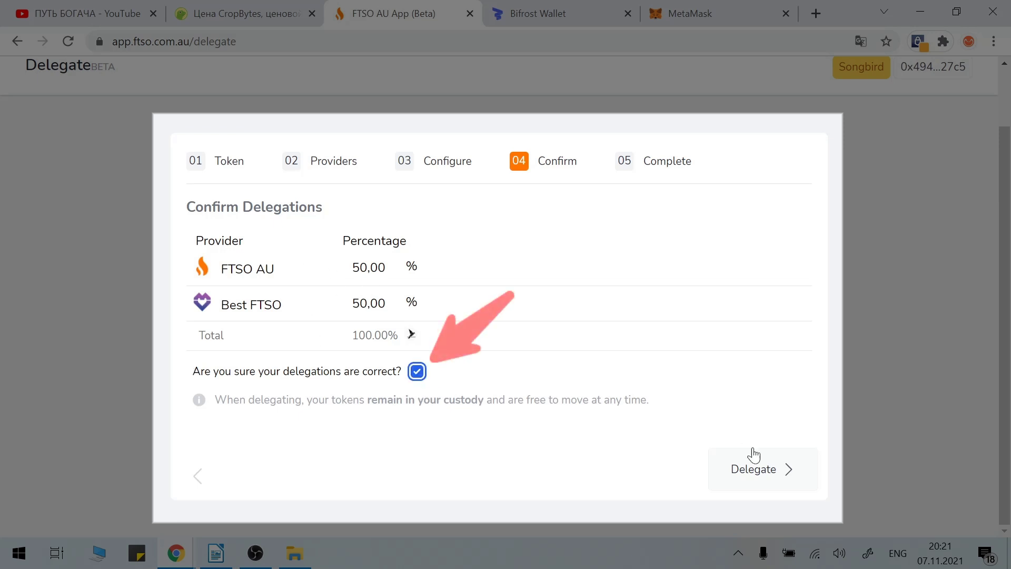
left_click(786, 469)
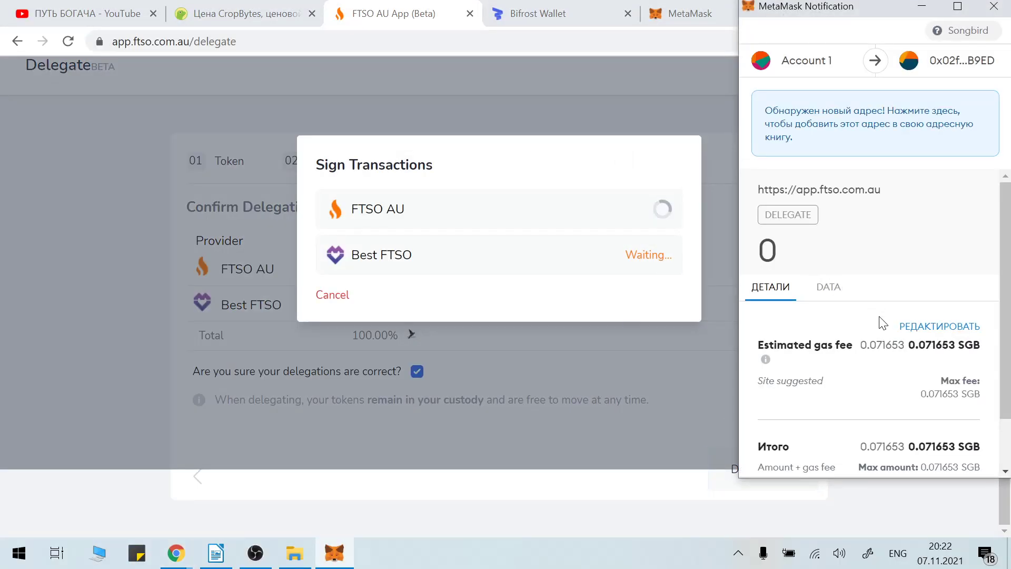
Approve both delegate transactions in MetaMask and finish at the 'You've delegated your tokens!' screen.
scroll(882, 333, "down", 2)
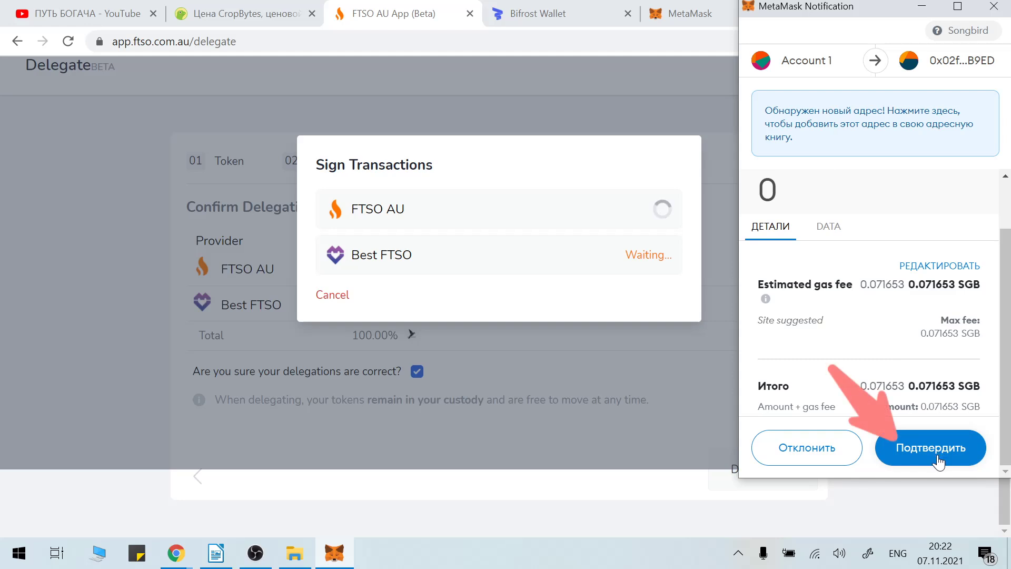
left_click(937, 459)
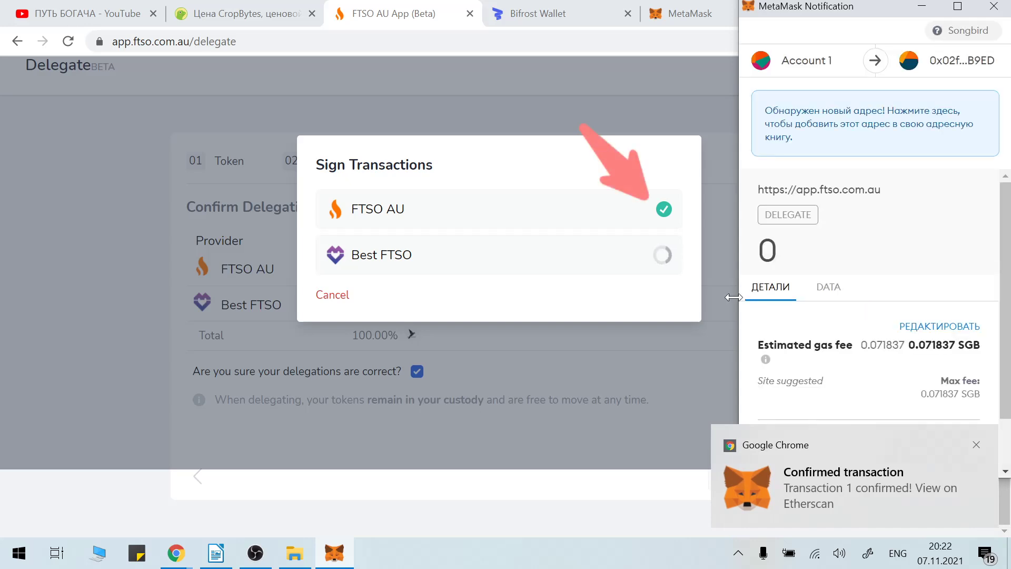
scroll(936, 454, "down", 2)
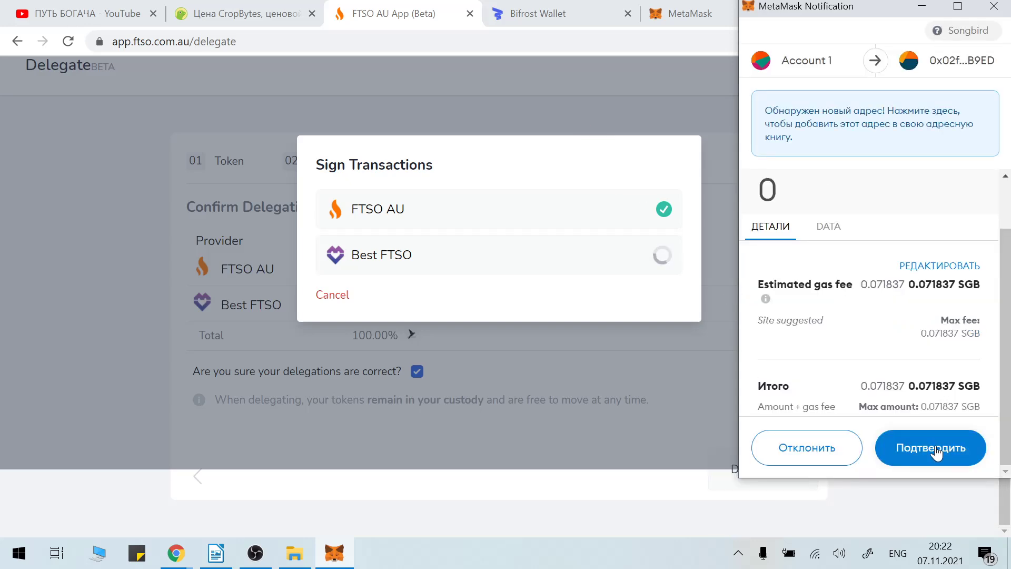
left_click(951, 460)
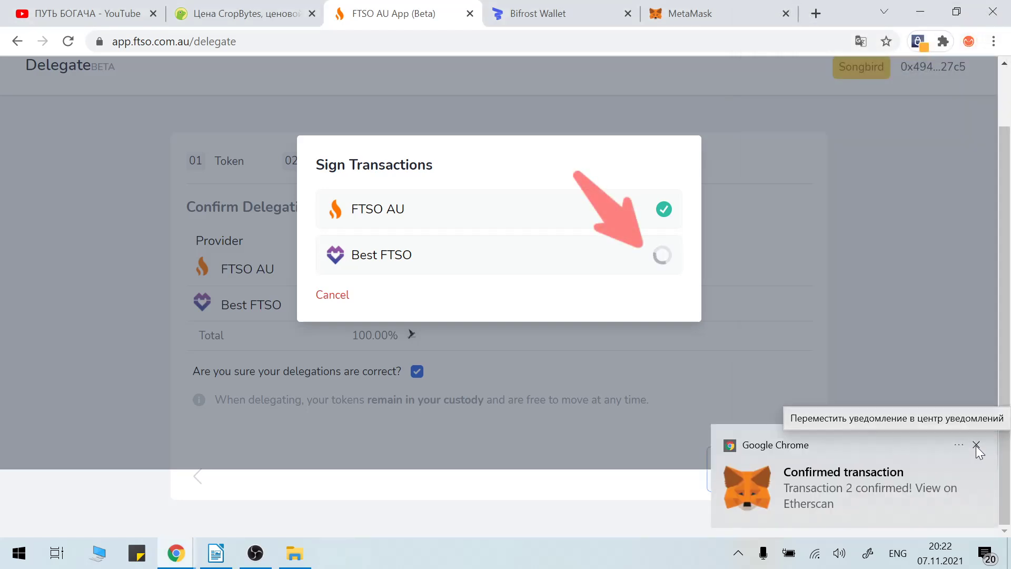
left_click(975, 446)
left_click(645, 294)
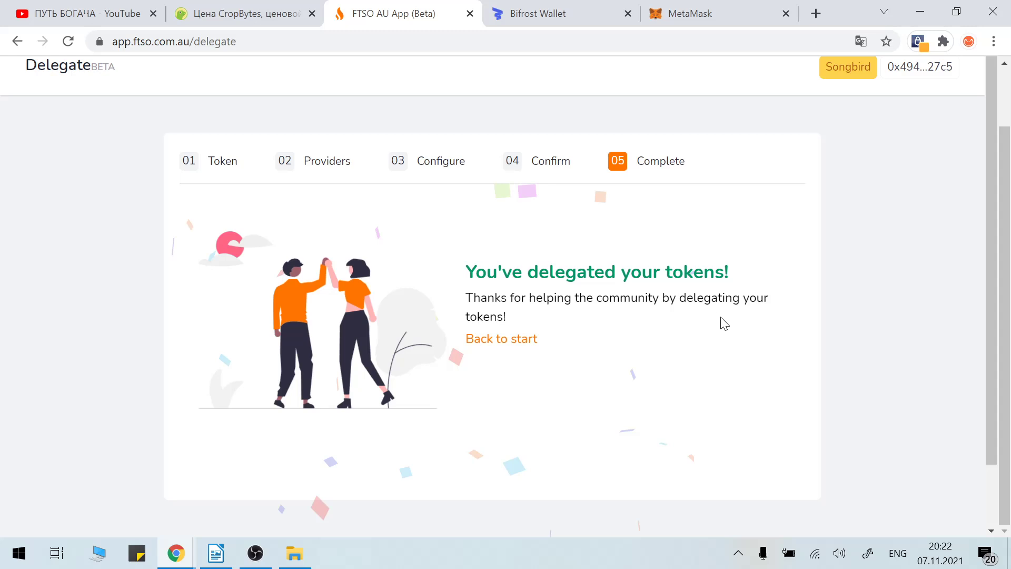
Return to the delegation start, review 30.0000 WSGB split 50% per provider, then open Rewards.
left_click(501, 339)
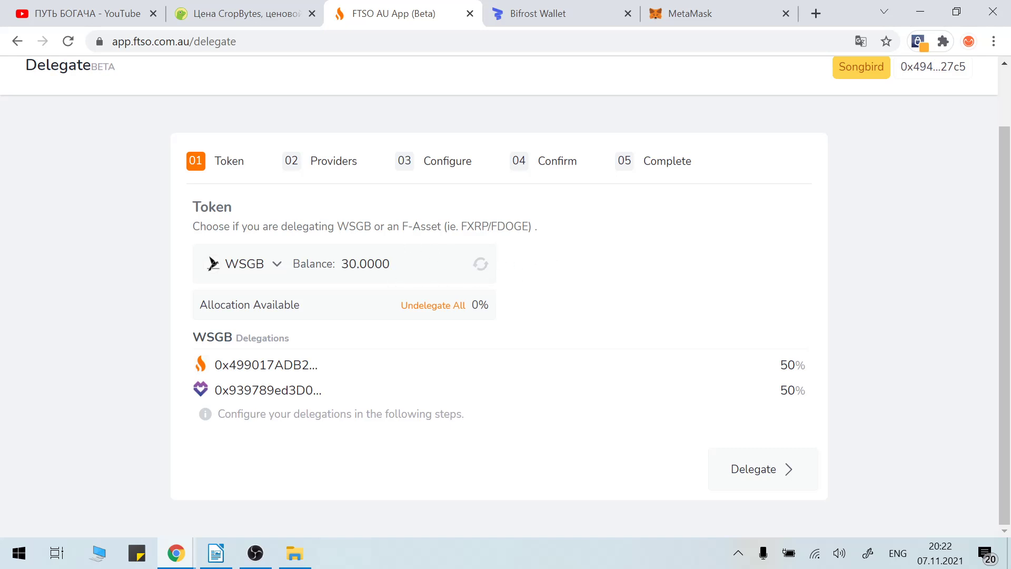
left_click_drag(342, 263, 407, 270)
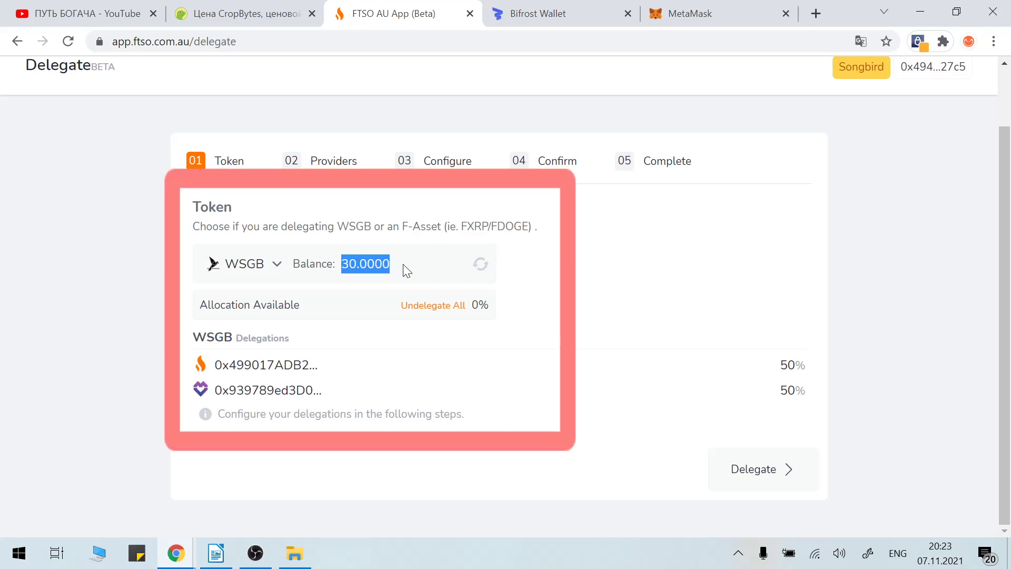
left_click(524, 309)
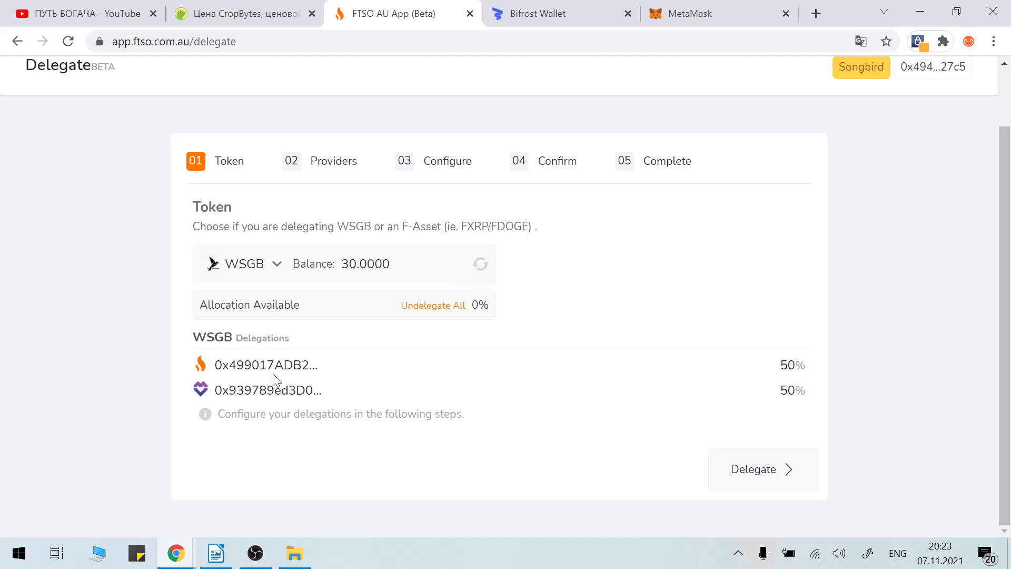
left_click_drag(810, 397, 194, 368)
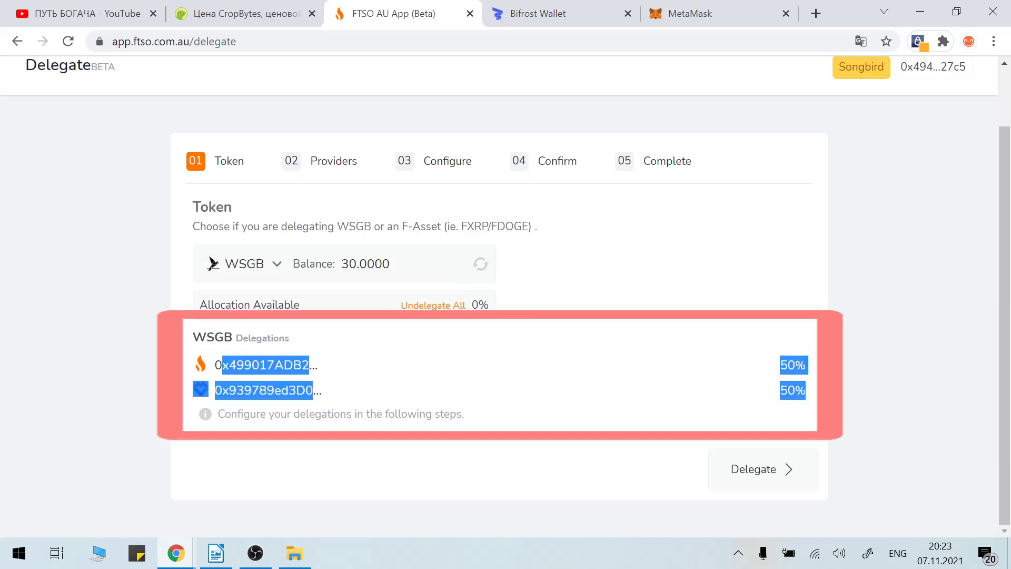
left_click(714, 329)
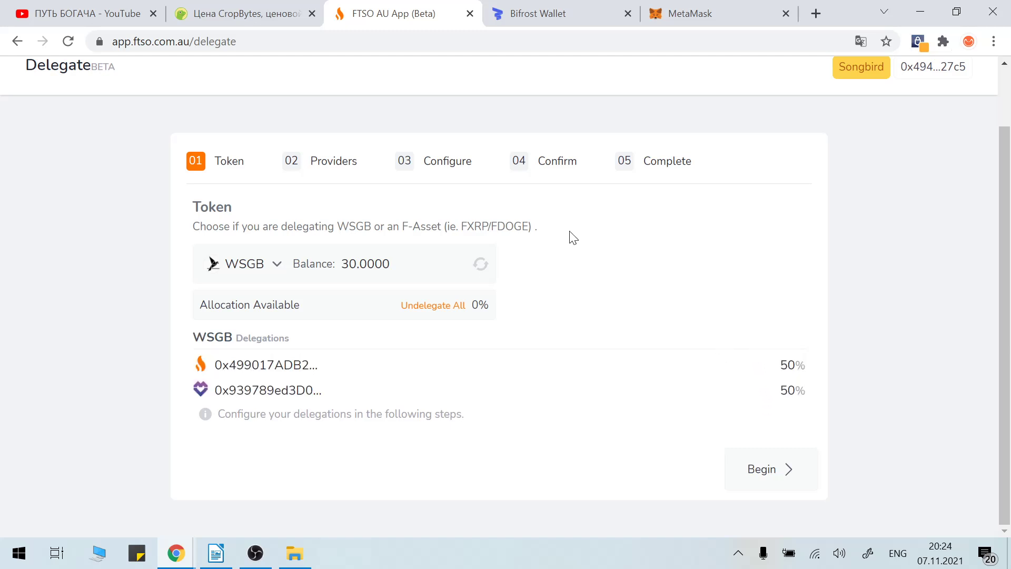
scroll(553, 231, "up", 2)
left_click(320, 91)
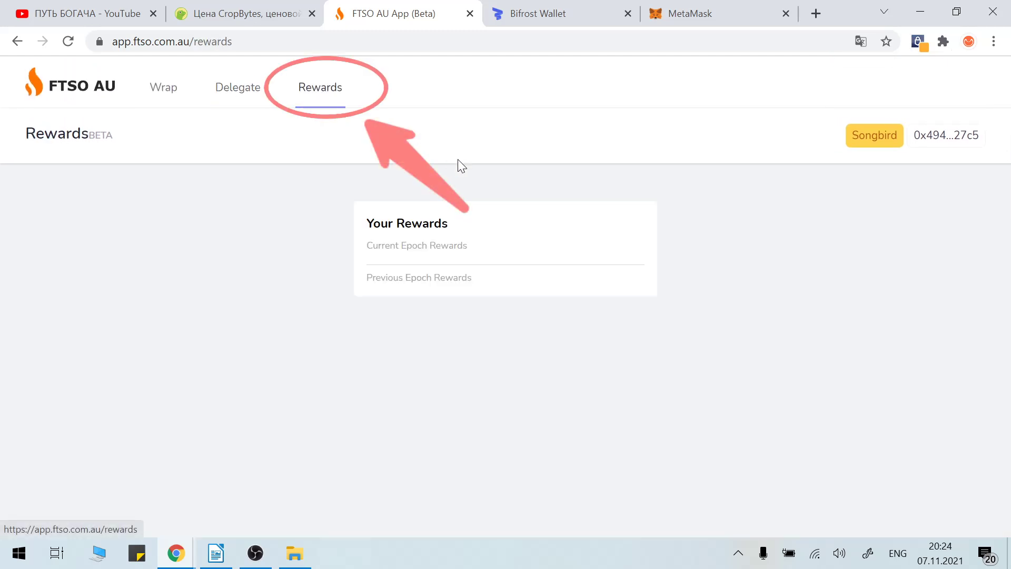
Translate the No Rewards page to Russian and back to English, then return to Delegate.
left_click(861, 41)
left_click(744, 71)
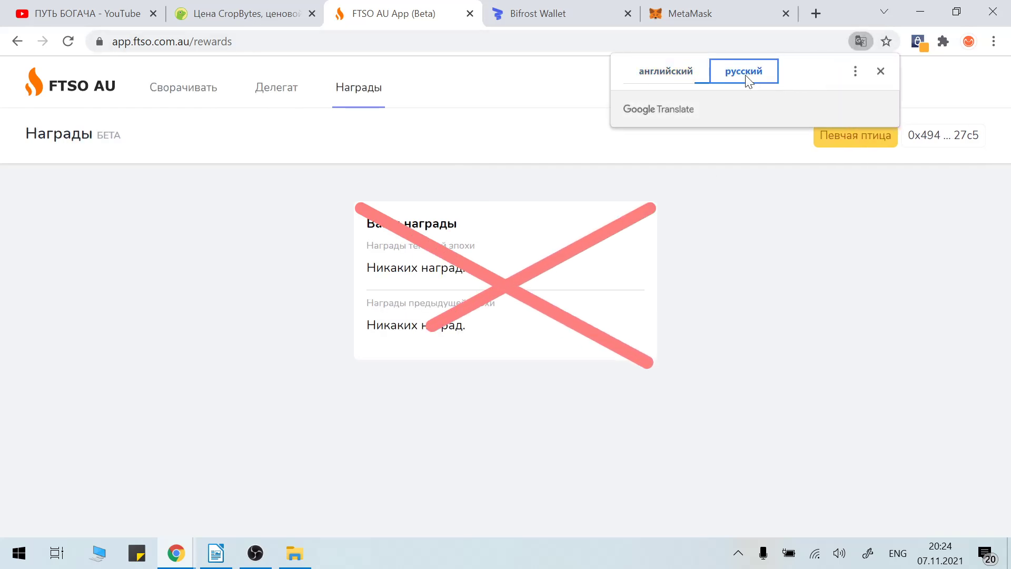
left_click(666, 74)
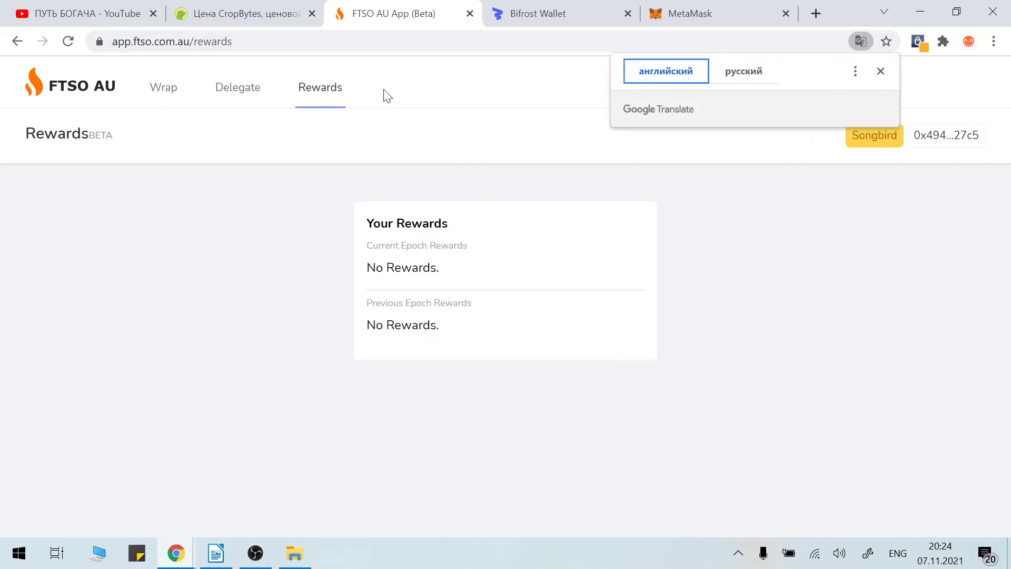
left_click(243, 94)
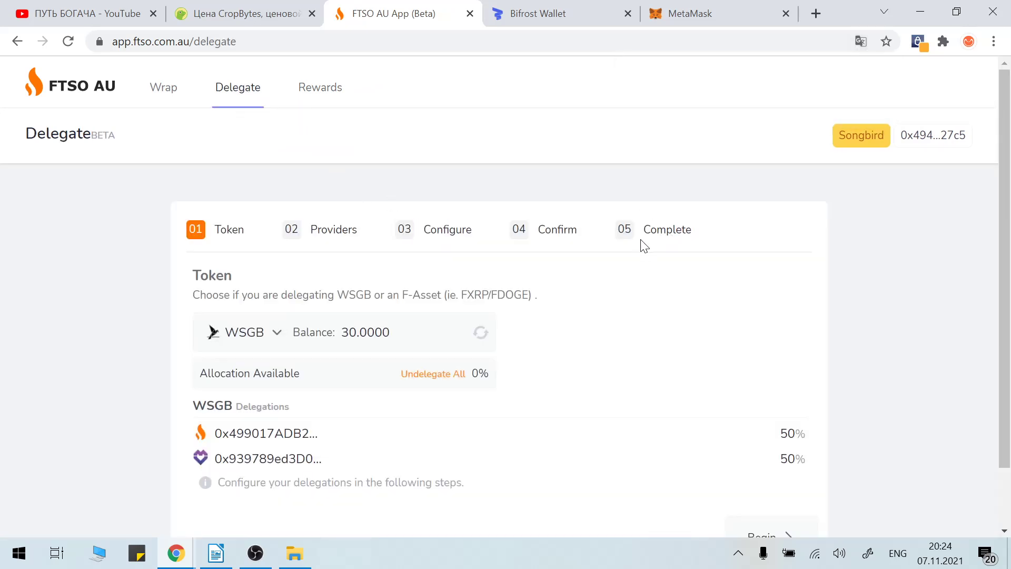
scroll(622, 265, "down", 2)
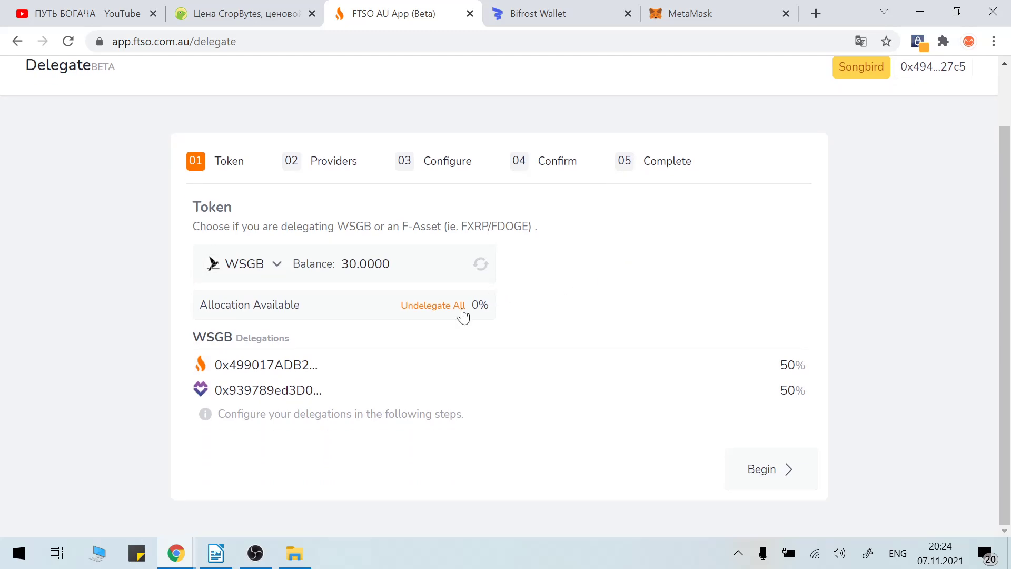
Undelegate all WSGB, approve the transaction in MetaMask, then view the wallet overview.
left_click(422, 315)
left_click(661, 272)
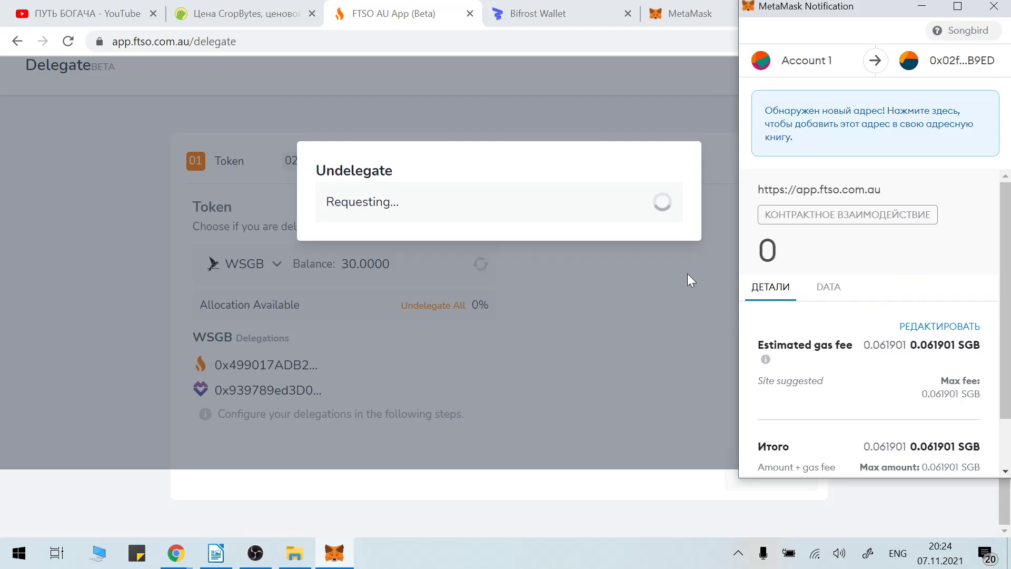
scroll(821, 290, "down", 2)
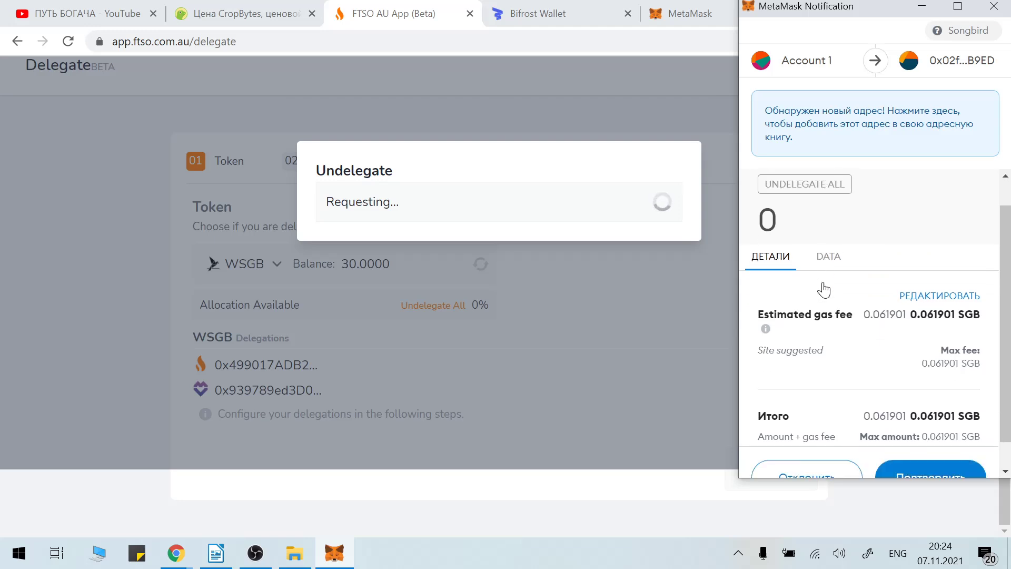
left_click(954, 461)
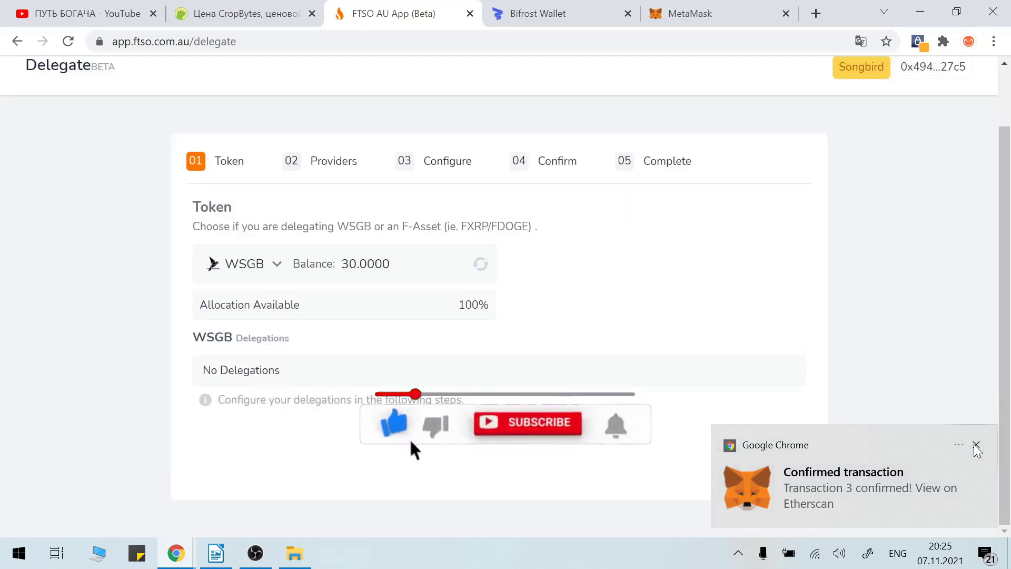
left_click(976, 446)
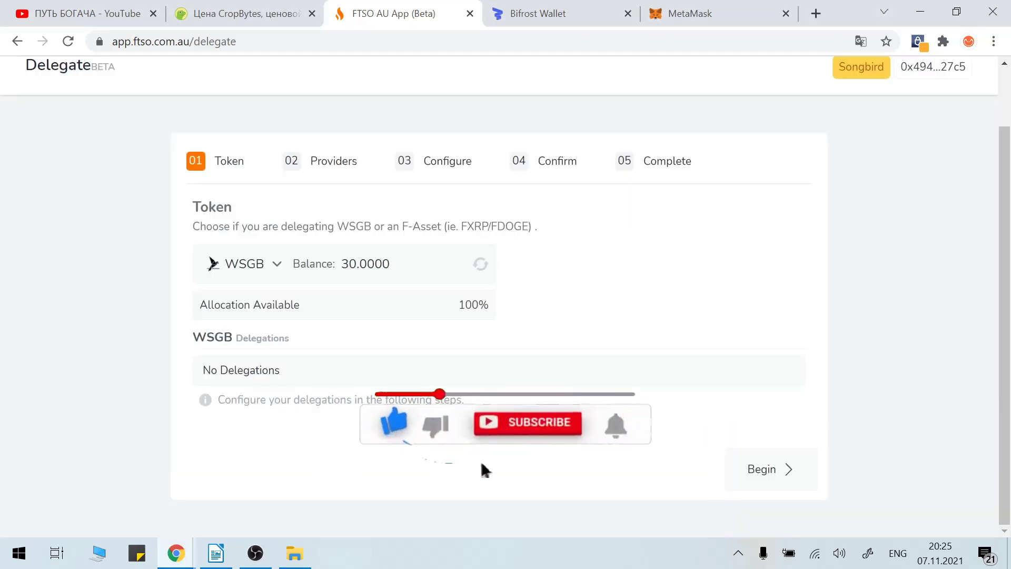
left_click(943, 41)
left_click(768, 323)
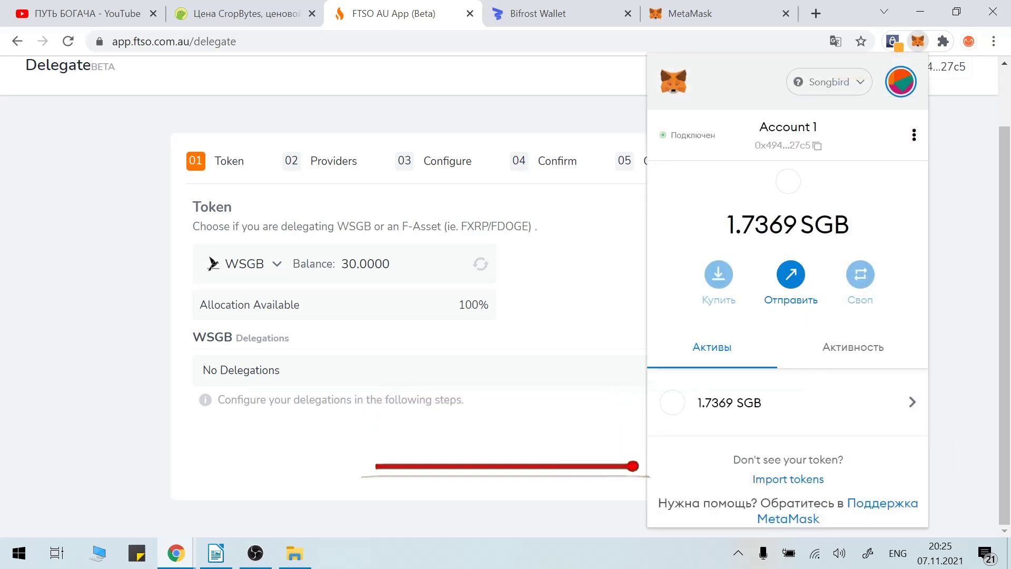
Check the 1.7369 SGB wallet balance, close MetaMask and switch the converter to Unwrap.
left_click_drag(728, 224, 754, 224)
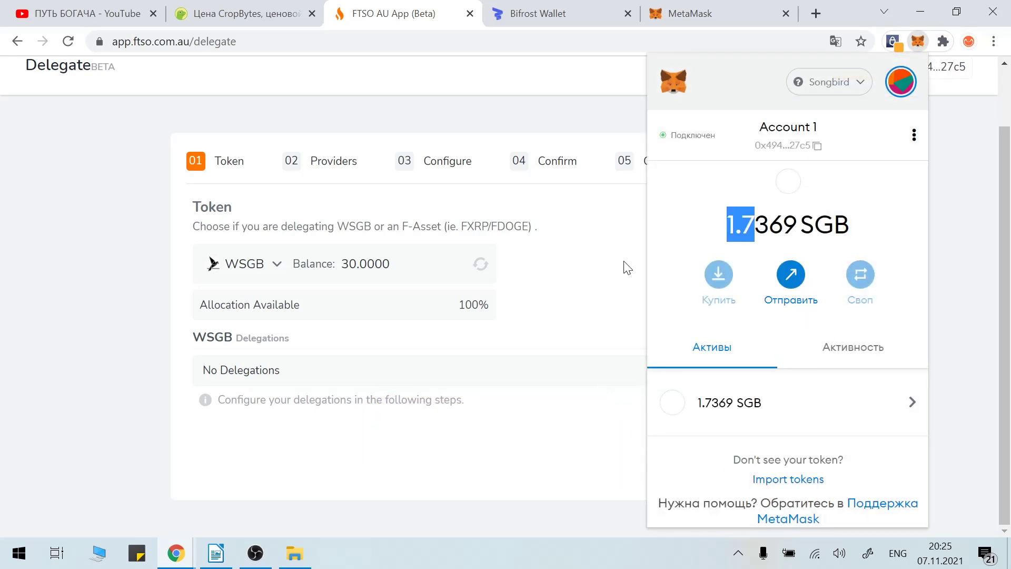
left_click(605, 289)
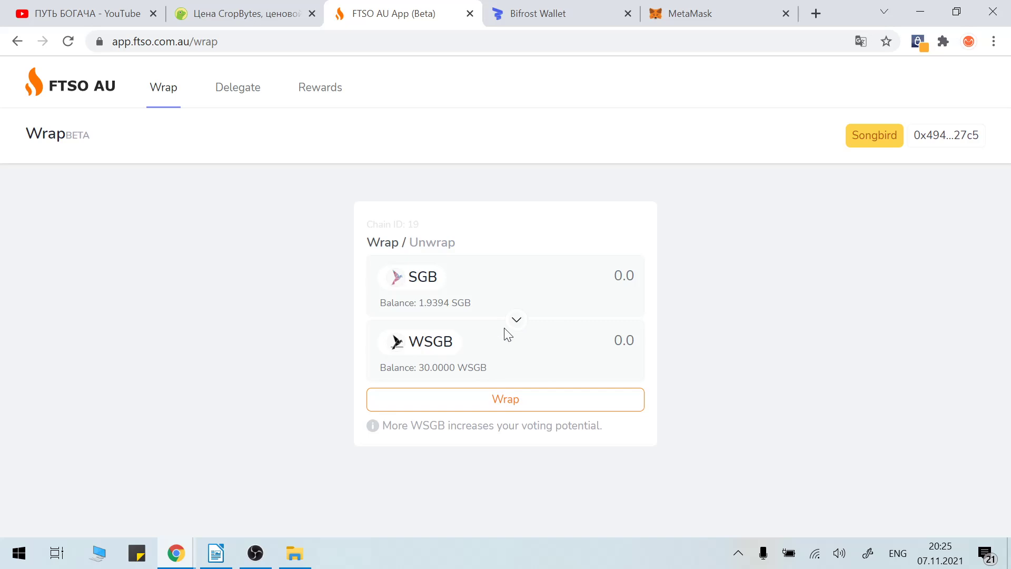
left_click(516, 320)
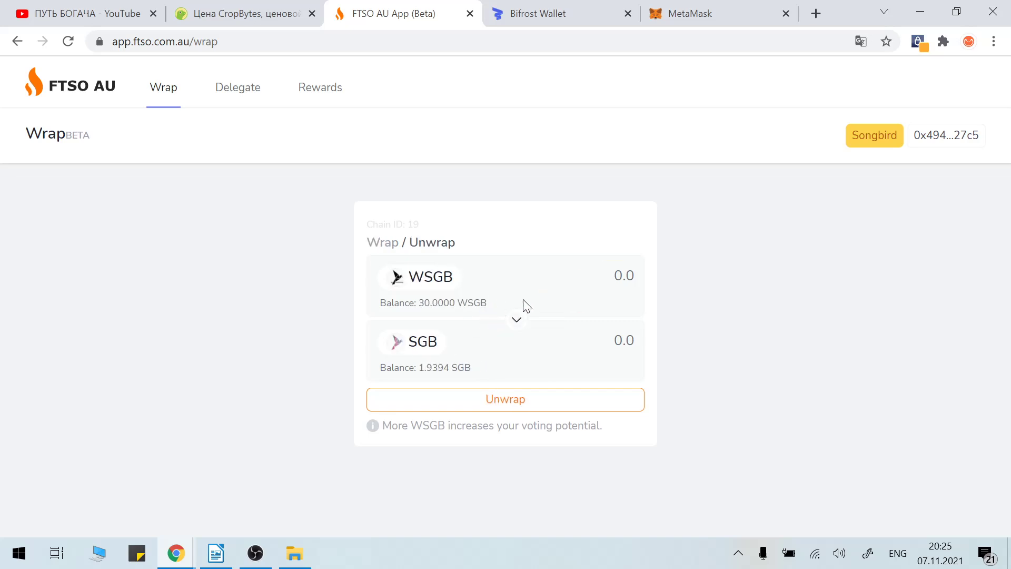
Unwrap 30 WSGB to SGB and approve the transaction in MetaMask.
type("30")
left_click(558, 407)
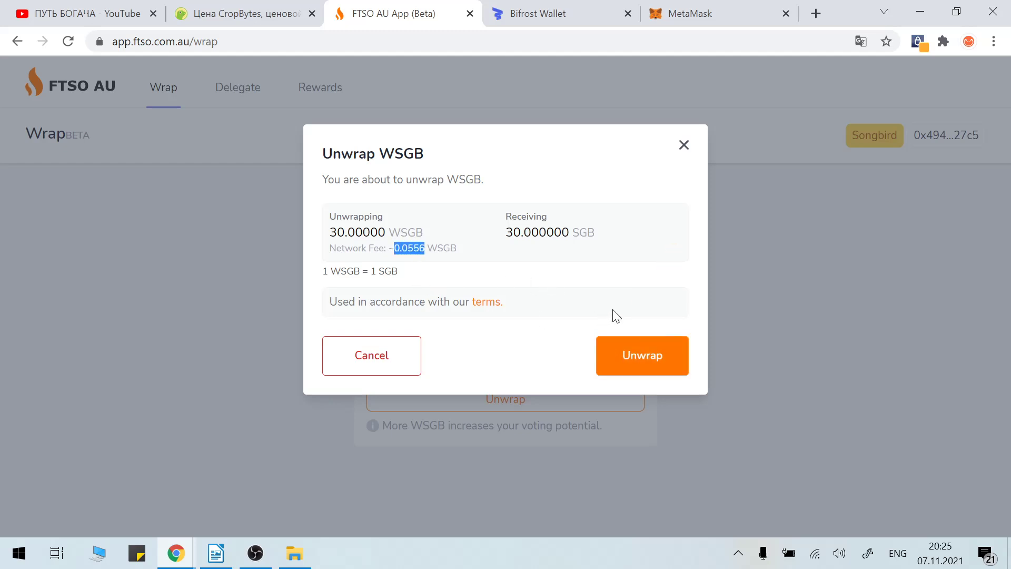
left_click(649, 354)
scroll(891, 382, "down", 1)
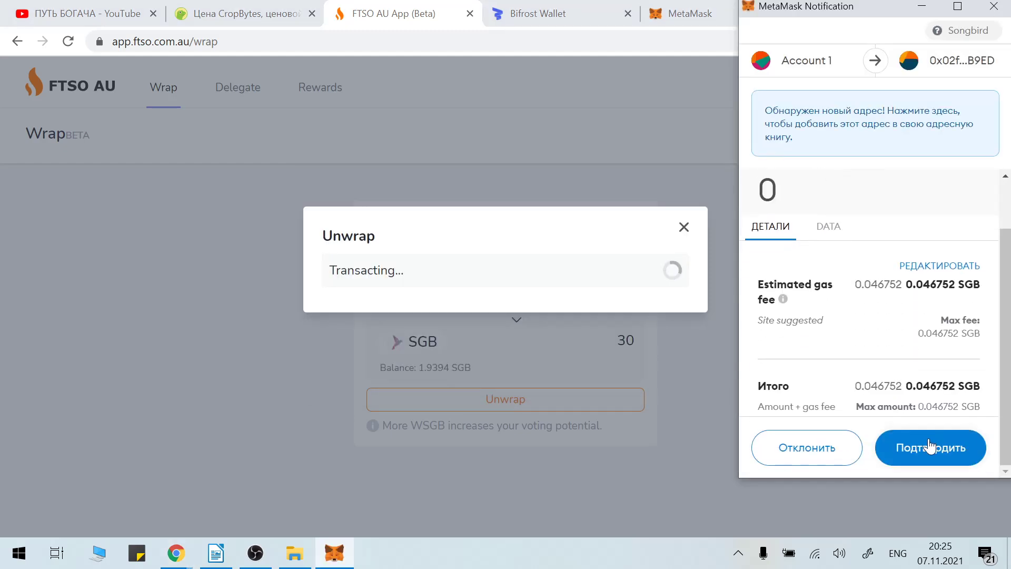
left_click(957, 459)
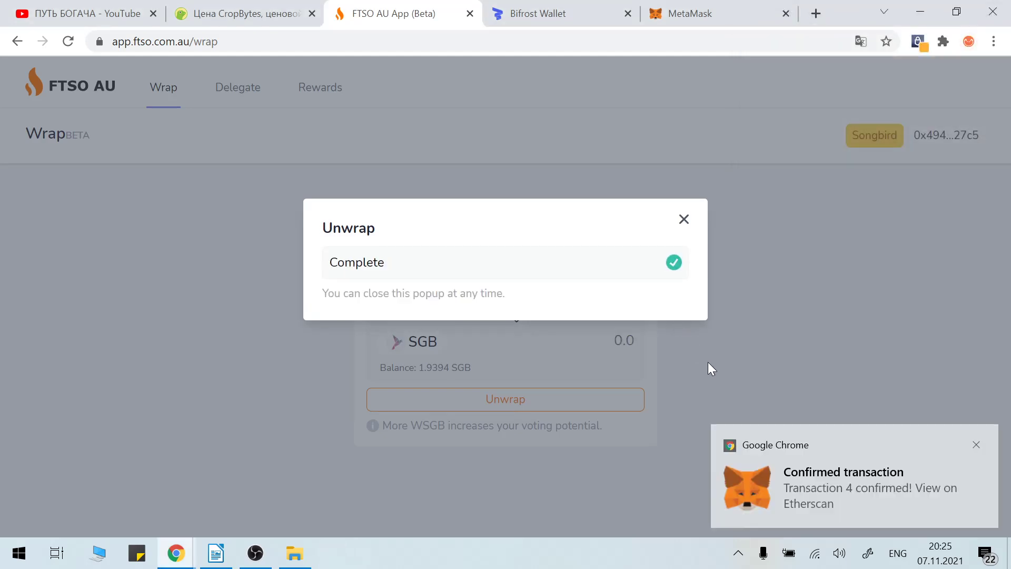
left_click(765, 375)
left_click(976, 444)
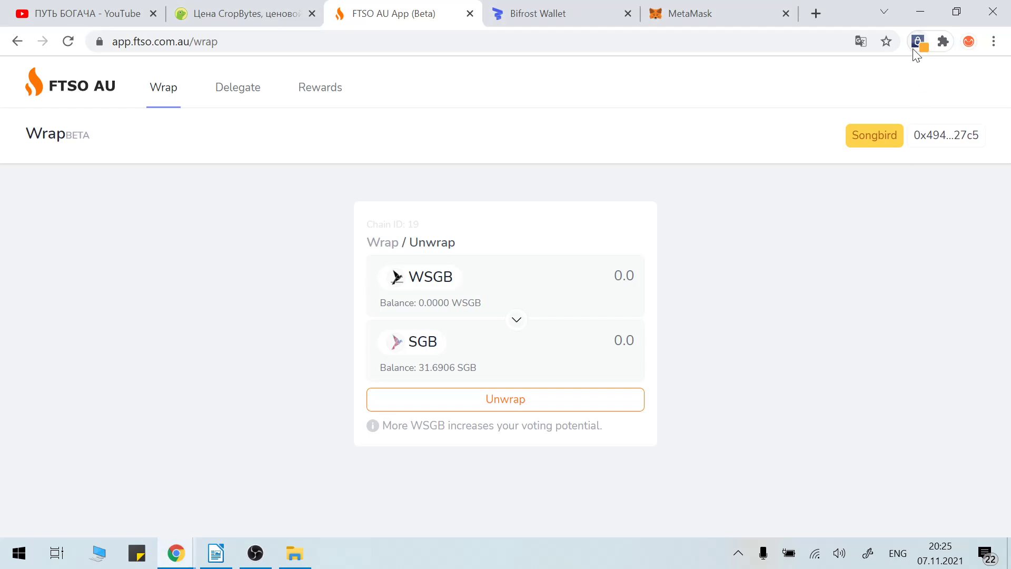
left_click(943, 41)
left_click(766, 314)
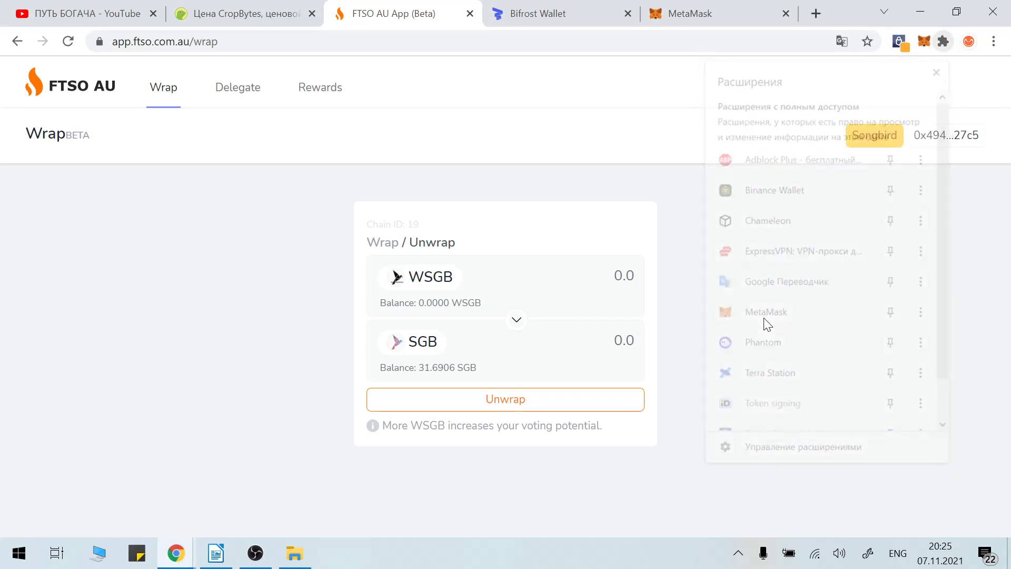
left_click_drag(718, 224, 858, 225)
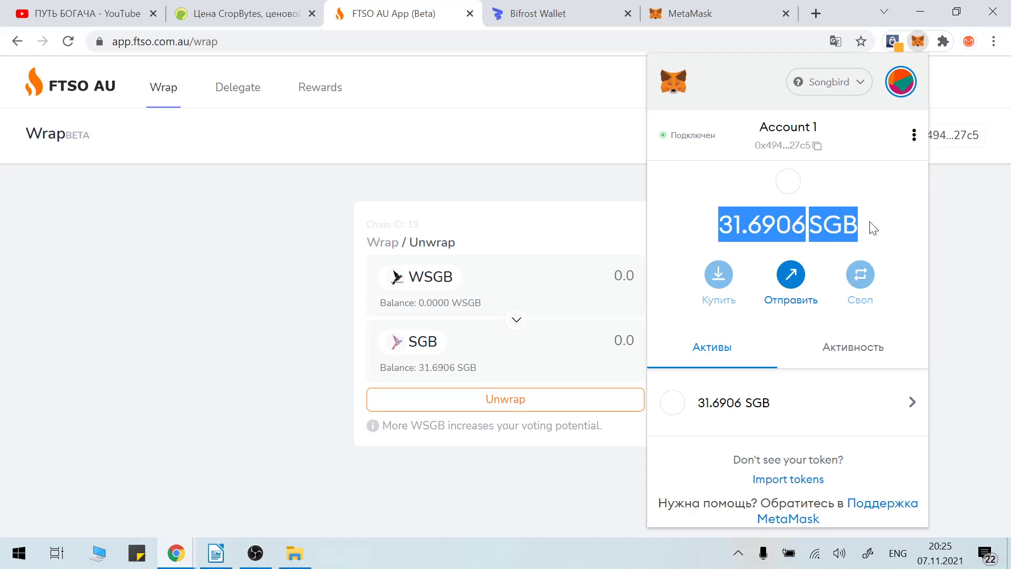
left_click(542, 207)
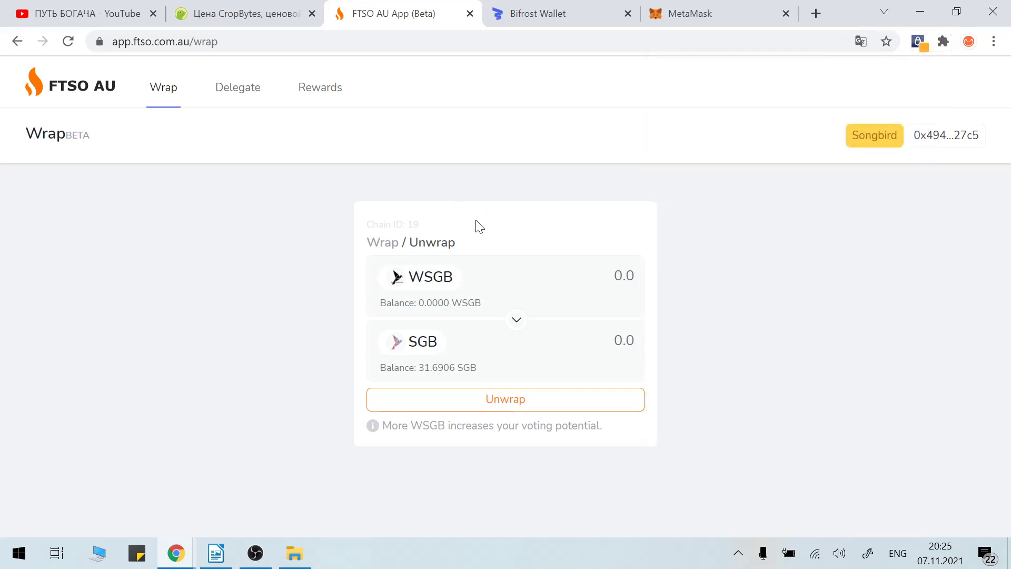
left_click(241, 94)
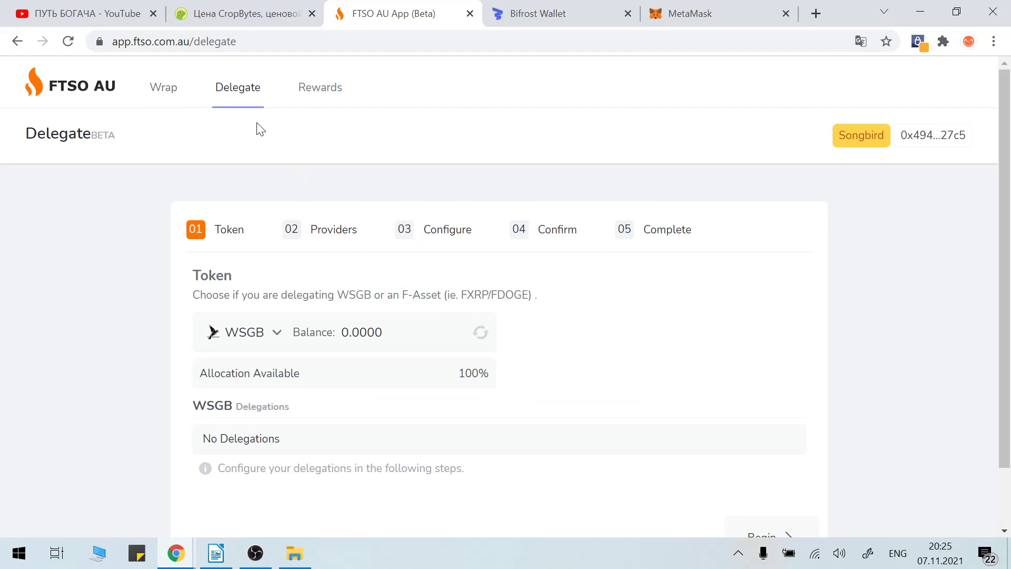
left_click(320, 89)
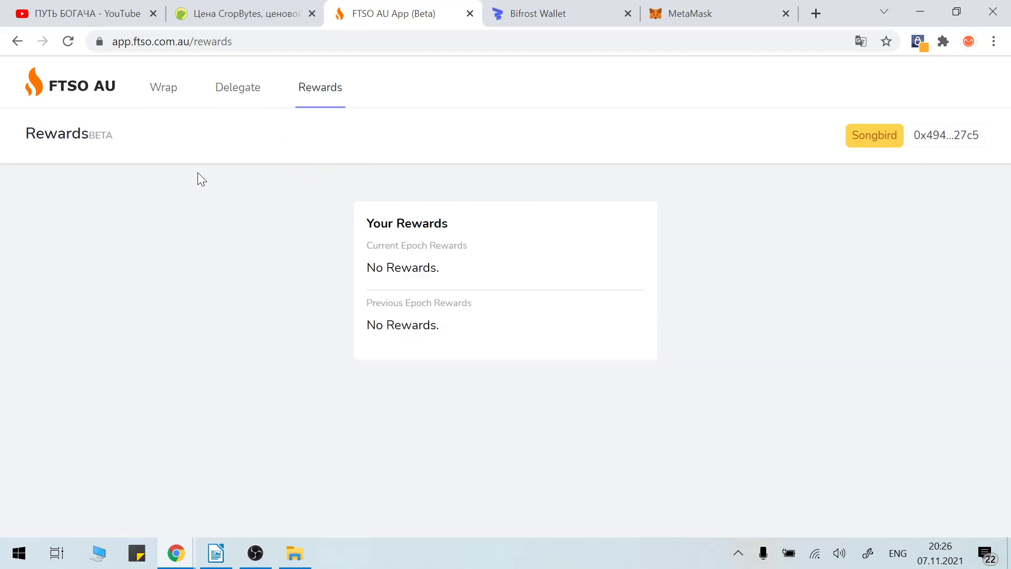
left_click(169, 88)
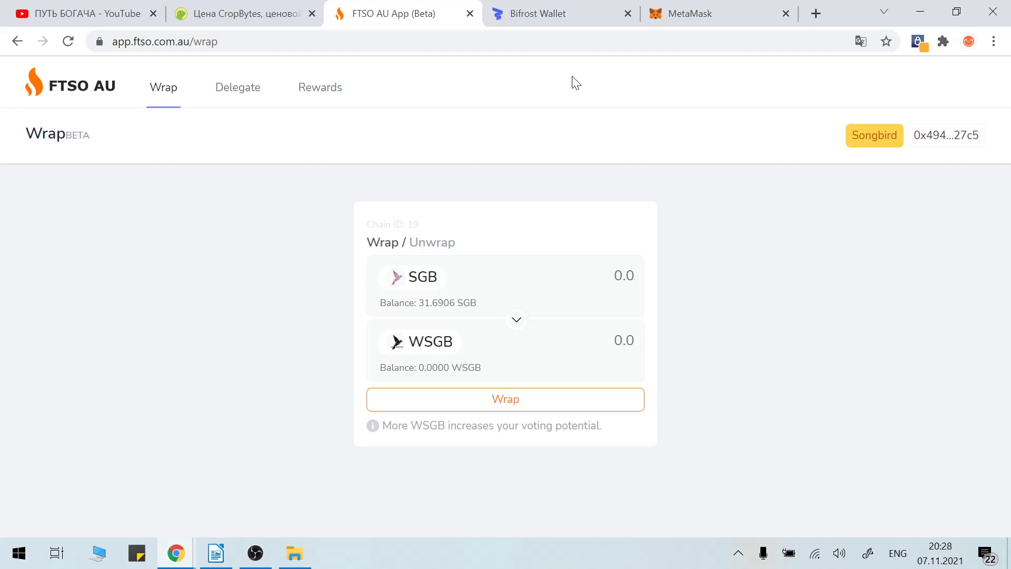
Scroll bifrostwallet.com to the Download now section with Google Play and App Store links.
left_click(592, 14)
scroll(653, 201, "down", 5)
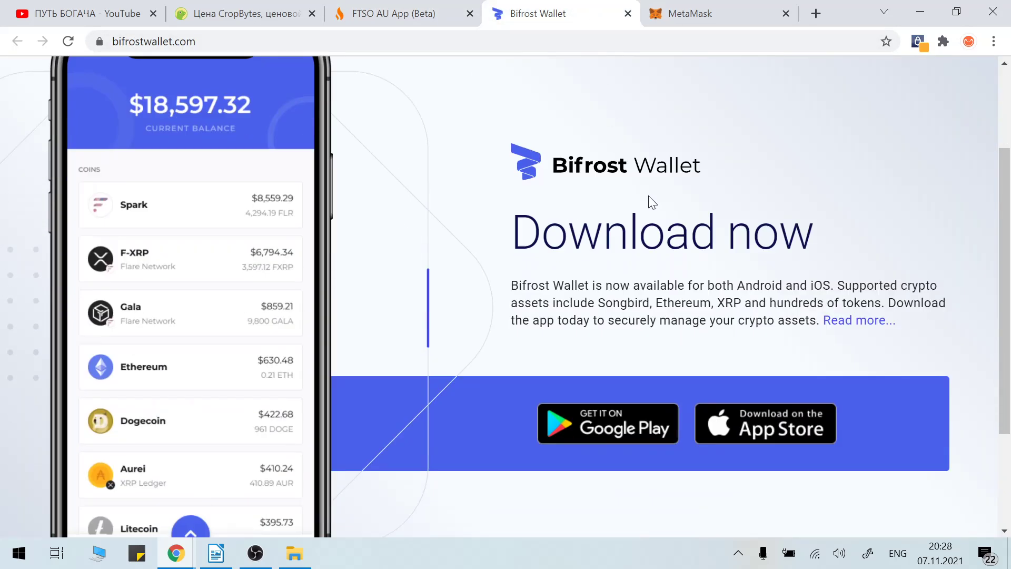
scroll(652, 201, "up", 3)
scroll(684, 308, "down", 1)
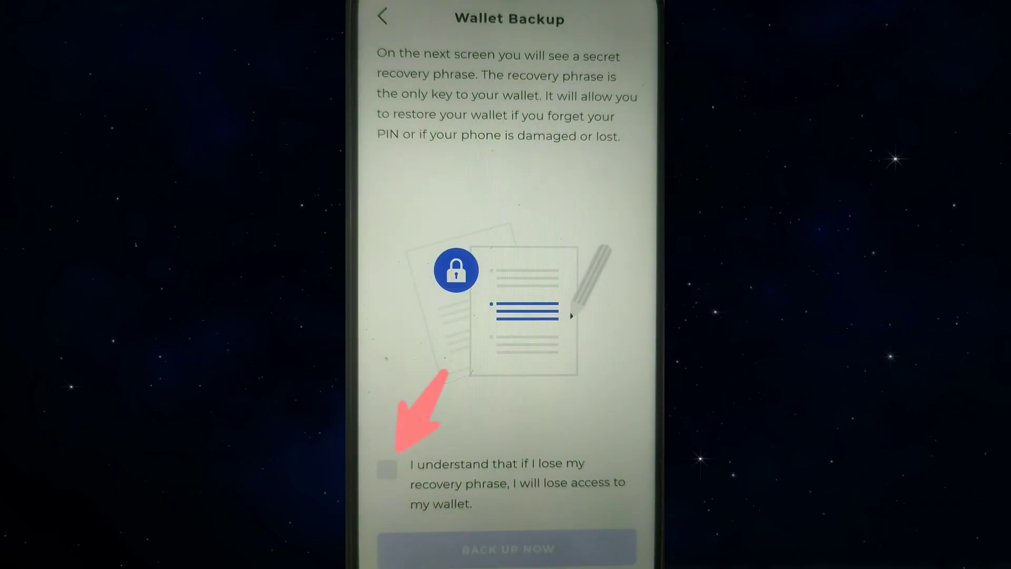
Tick 'I understand' on Wallet Backup and choose BACK UP NOW to reveal the recovery phrase.
left_click(387, 468)
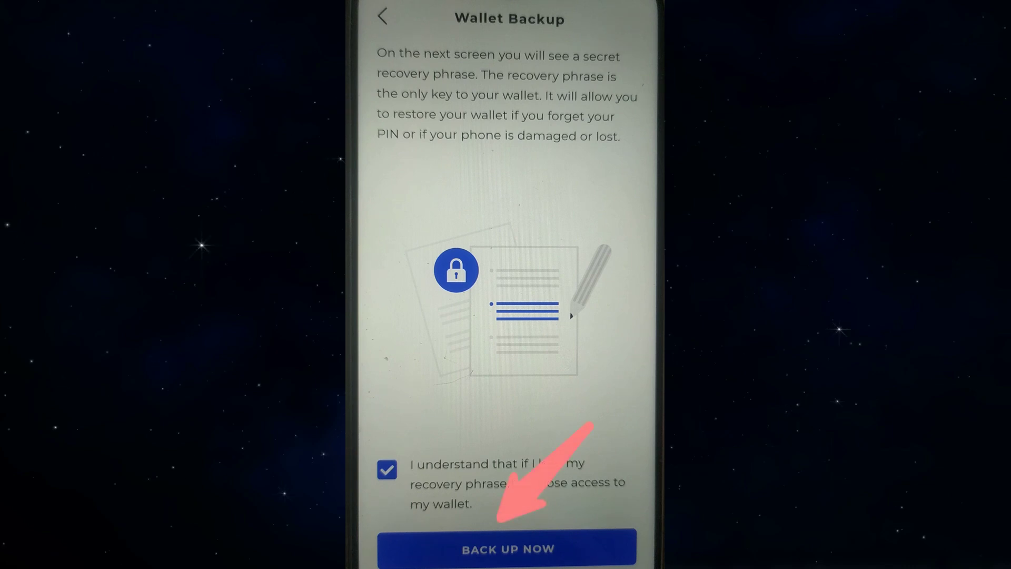
left_click(507, 548)
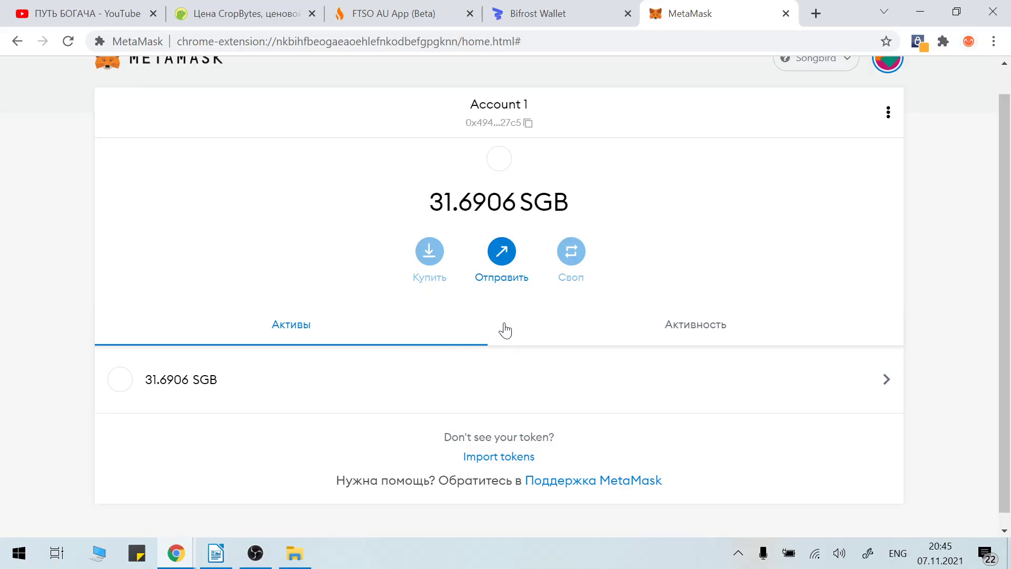
Send 31 SGB from MetaMask Account 1 to the pasted Bifrost wallet address.
left_click(503, 282)
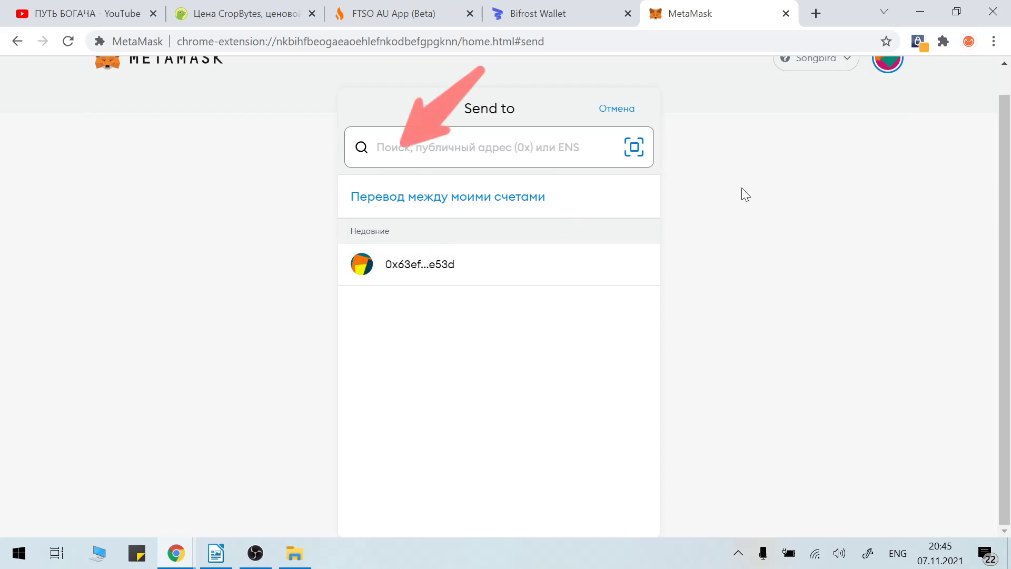
key("ctrl+v")
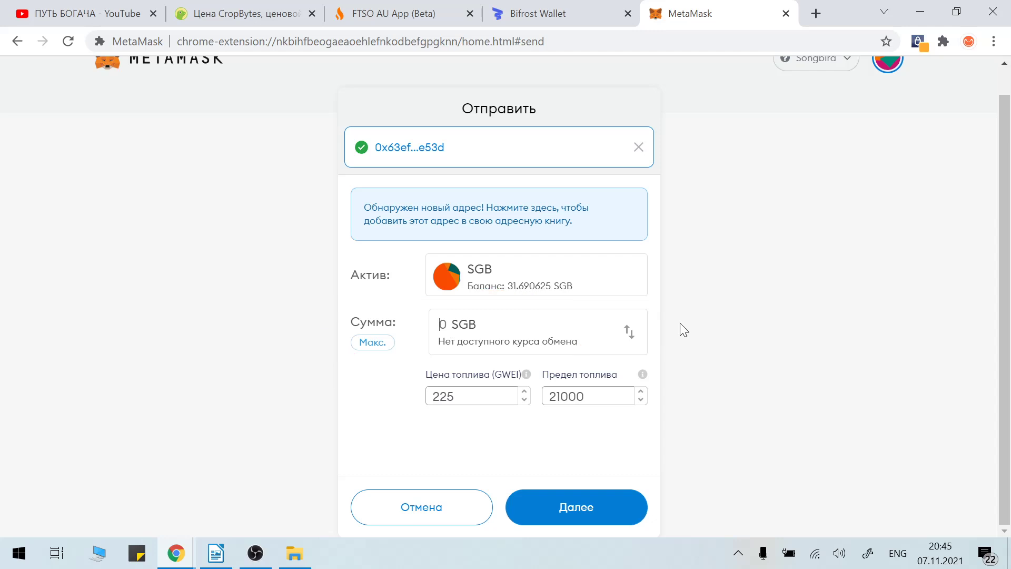
type("31")
left_click(613, 510)
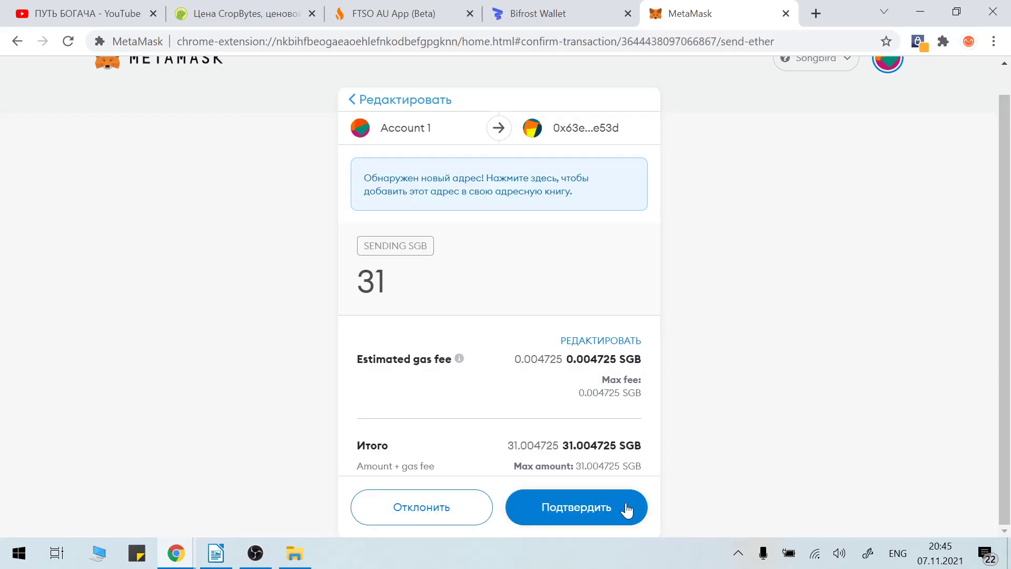
left_click(626, 508)
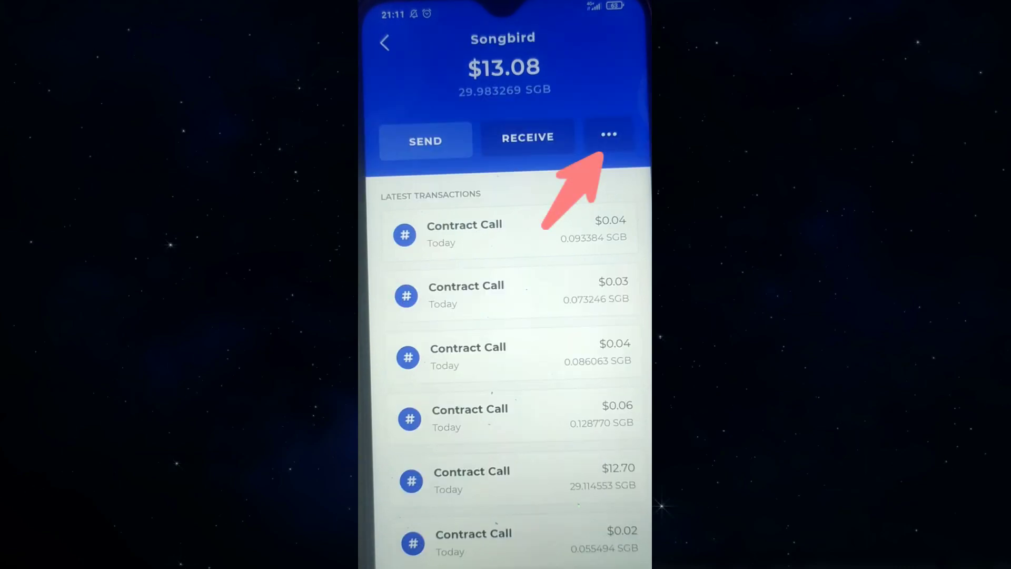
Wrap 29 SGB into WSGB from the Songbird actions menu and approve the transaction.
left_click(608, 135)
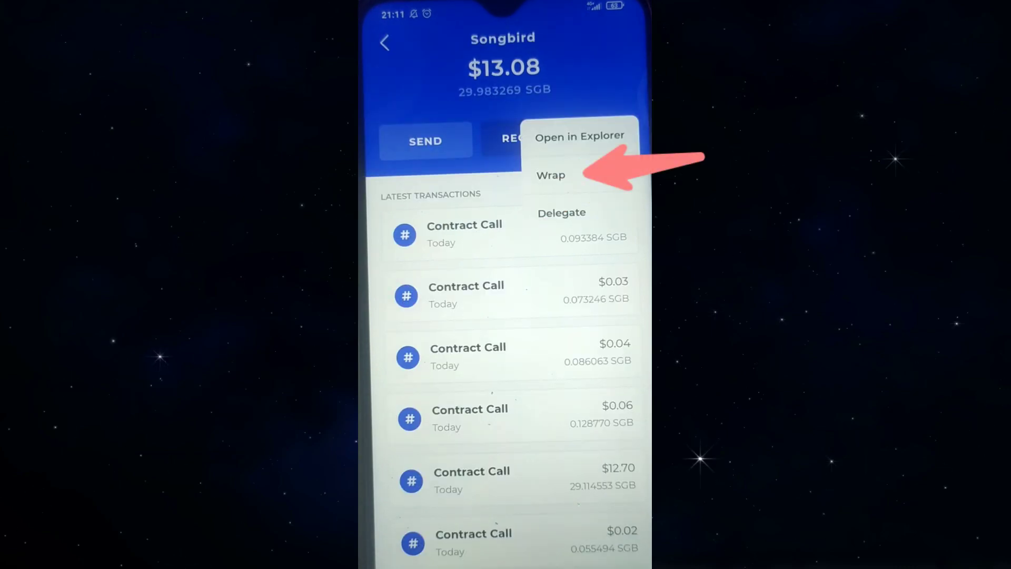
left_click(550, 175)
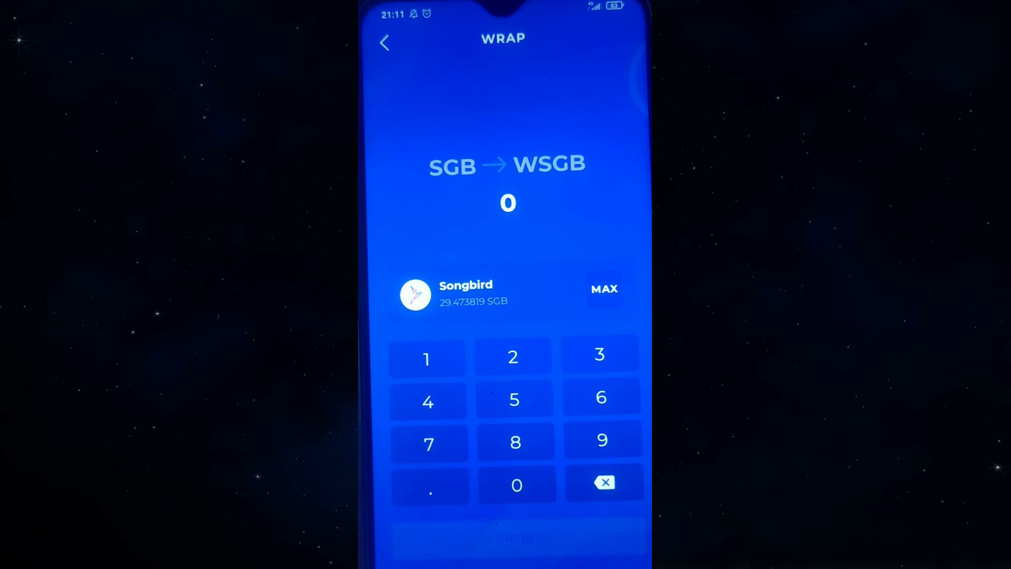
type("29")
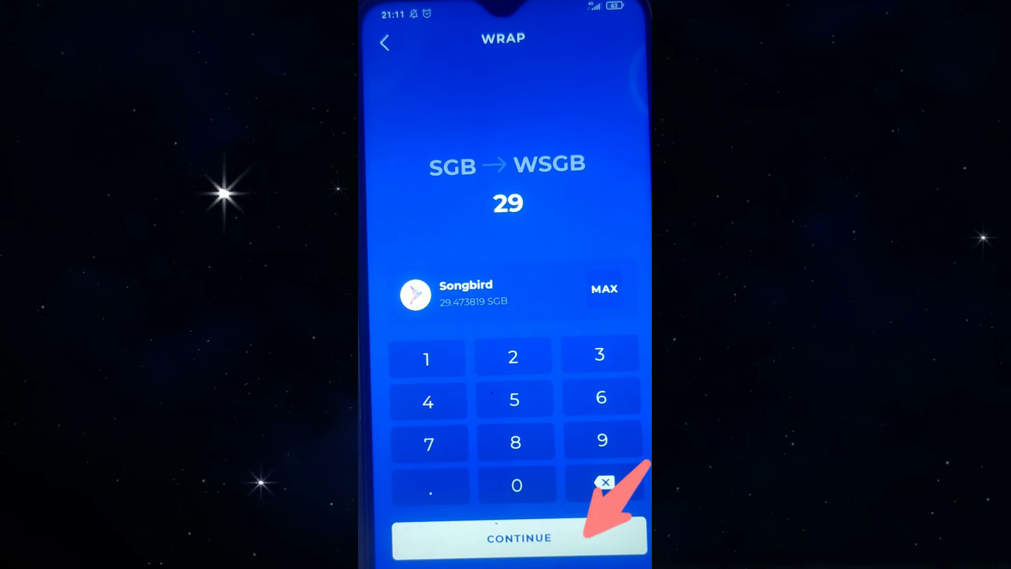
left_click(519, 537)
left_click(515, 424)
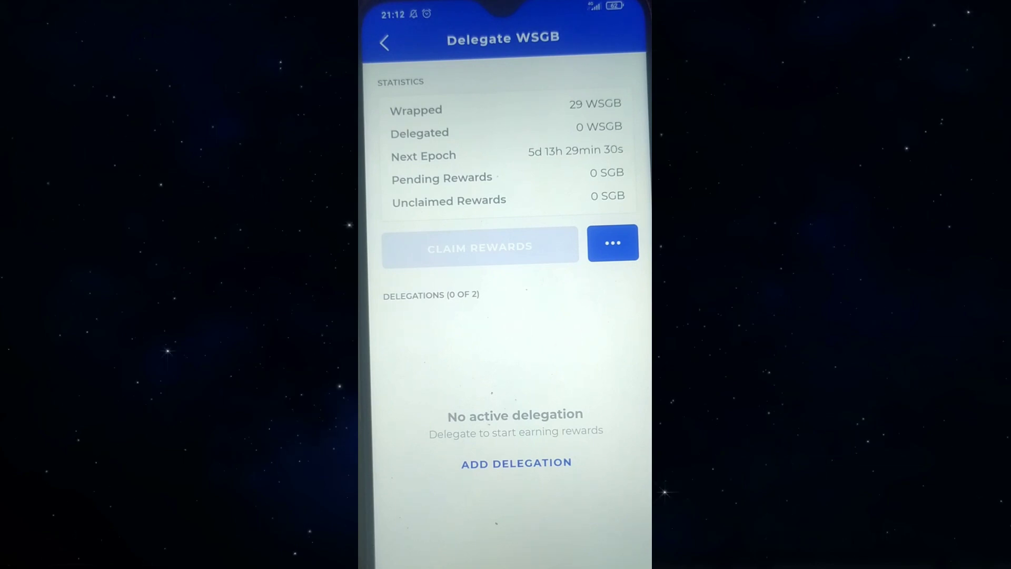
Delegate 50% of the WSGB to FTSO AU.
left_click(516, 463)
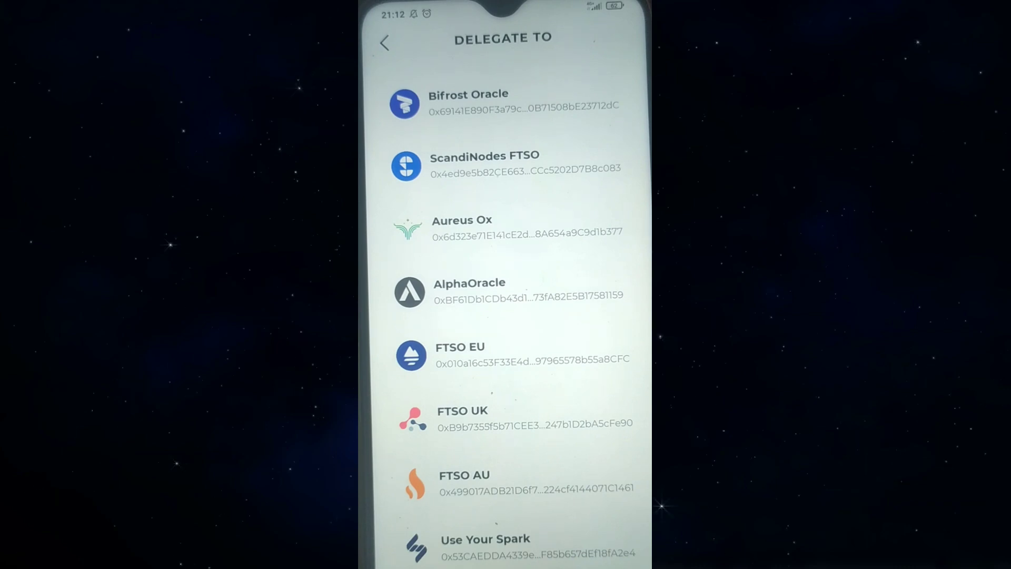
left_click(474, 482)
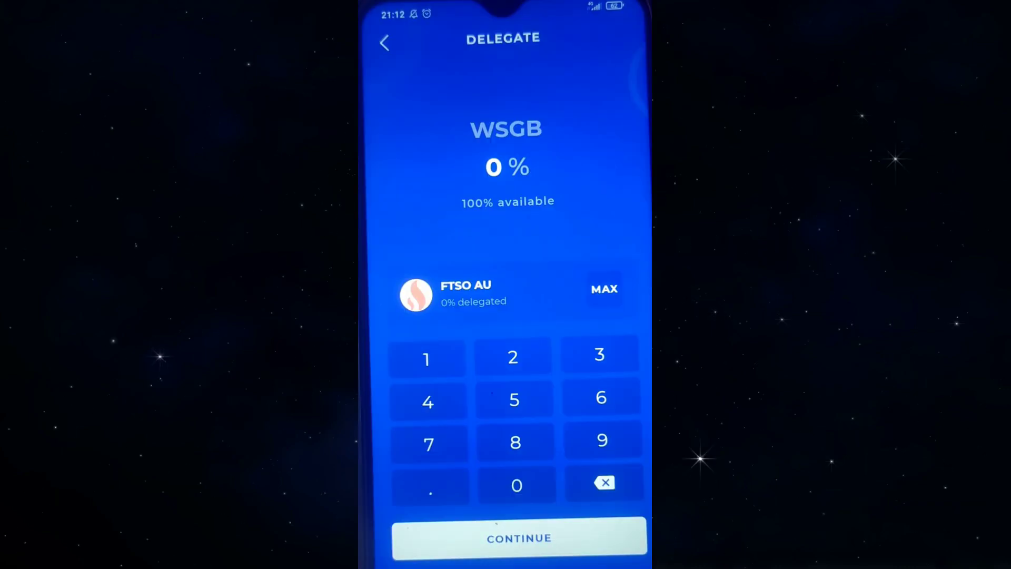
type("50")
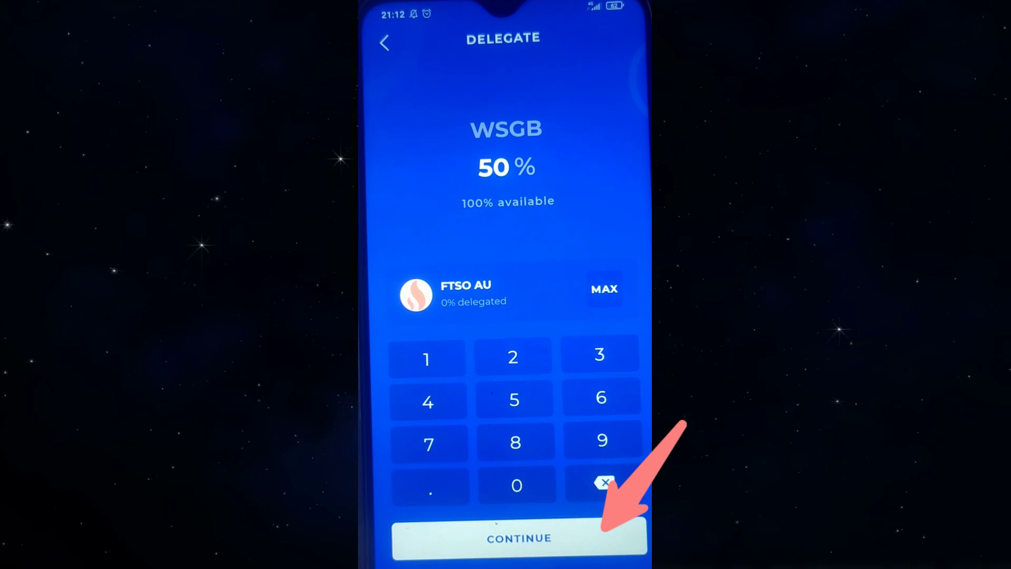
left_click(519, 537)
left_click(514, 465)
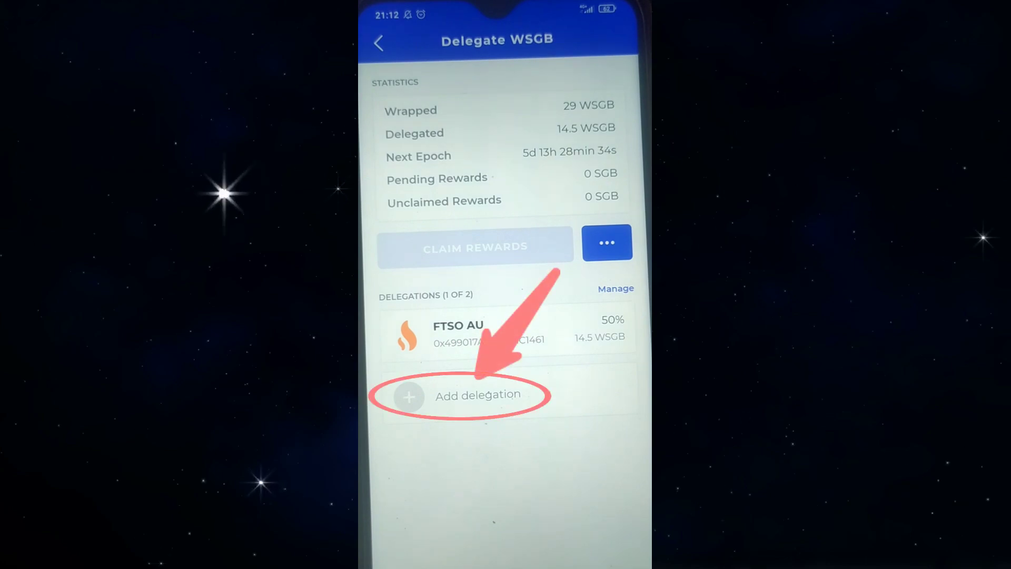
Delegate the remaining 50% to AlphaOracle using MAX, then return to the wallet overview.
left_click(478, 395)
left_click(468, 353)
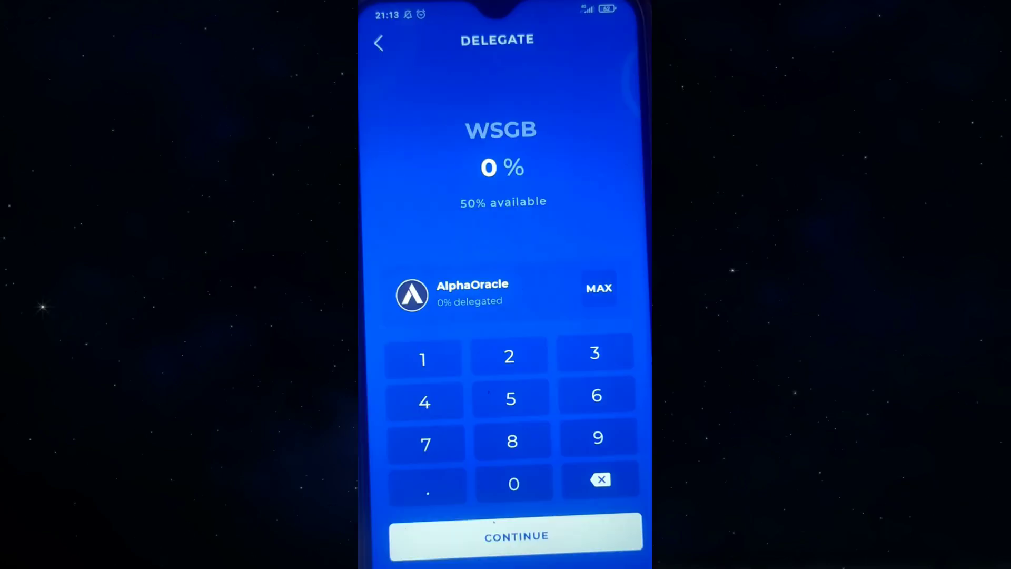
left_click(599, 288)
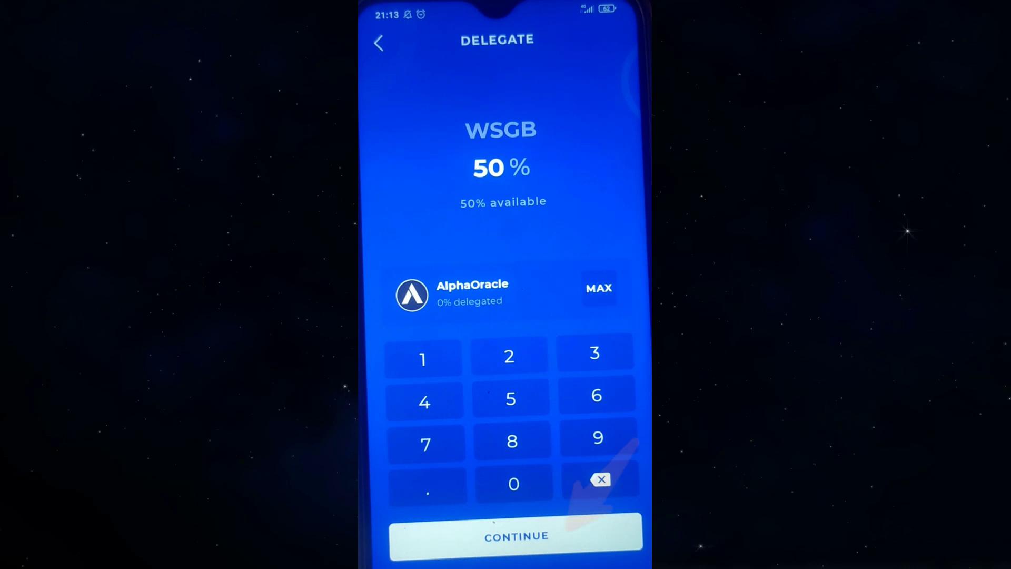
left_click(516, 536)
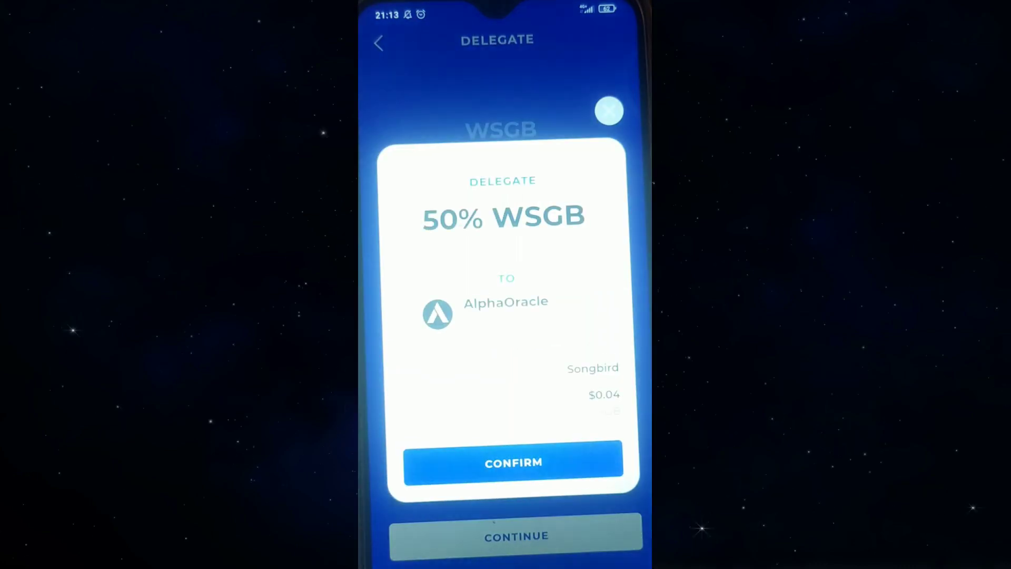
left_click(514, 463)
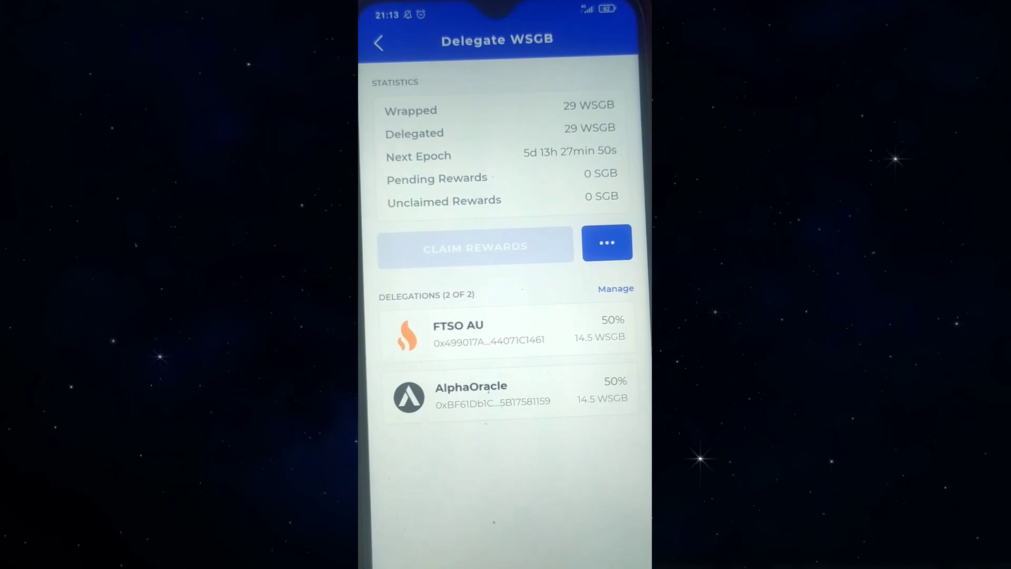
key("Escape")
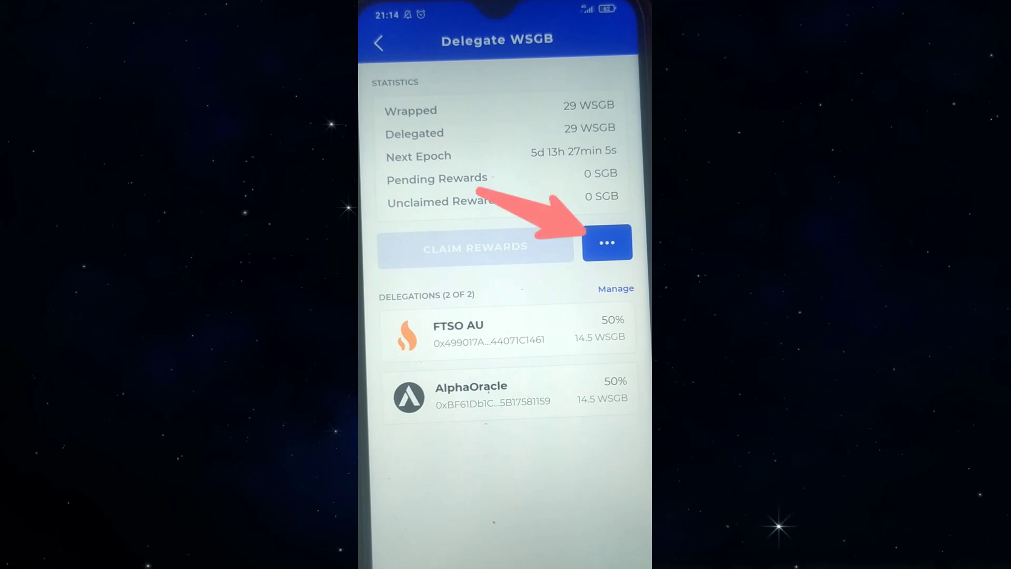
Undelegate all Wrapped Songbird from FTSO AU and AlphaOracle and confirm.
left_click(607, 242)
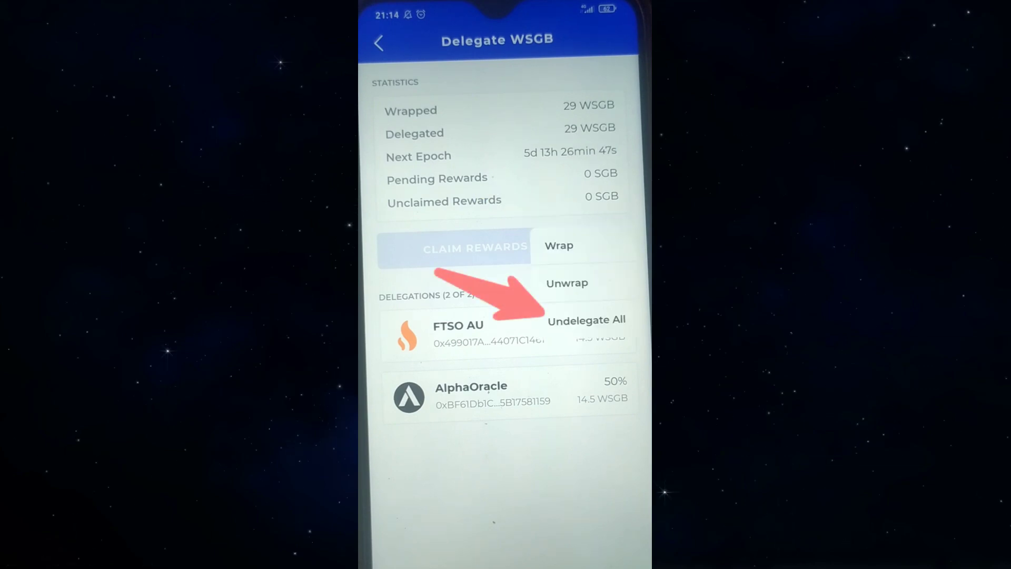
left_click(586, 319)
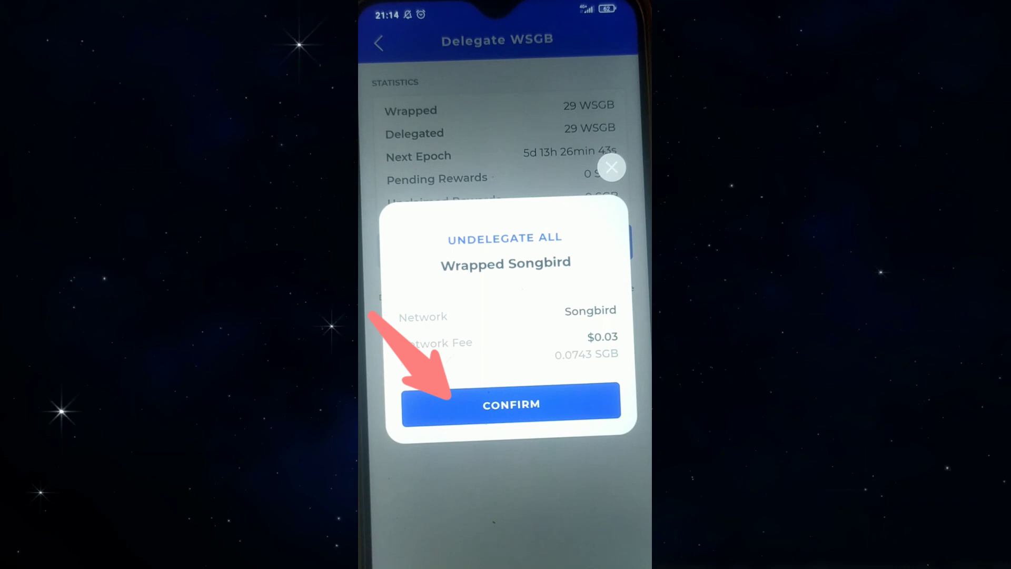
left_click(510, 403)
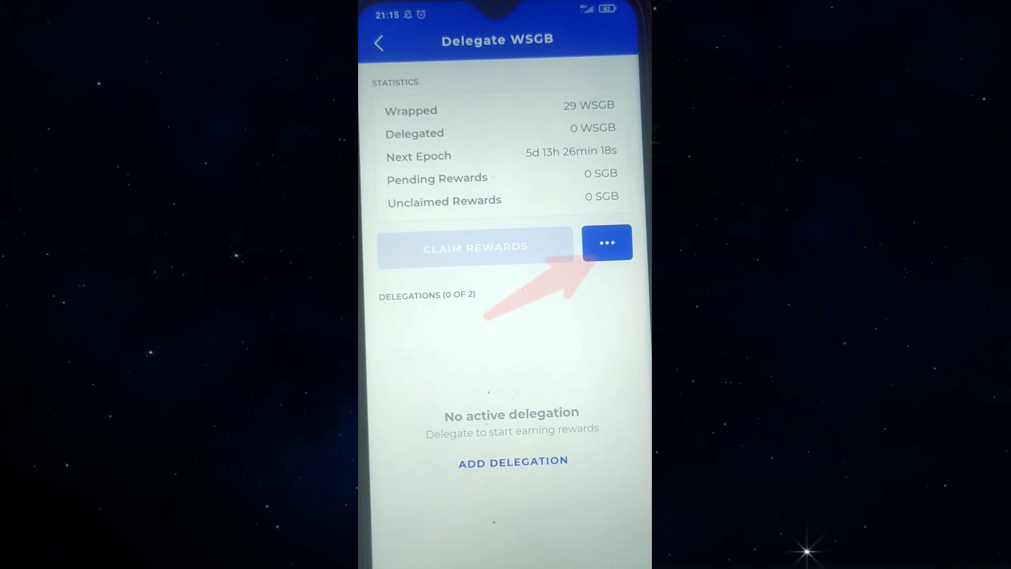
Unwrap the full 29 WSGB back to SGB using MAX and confirm the transaction.
left_click(607, 242)
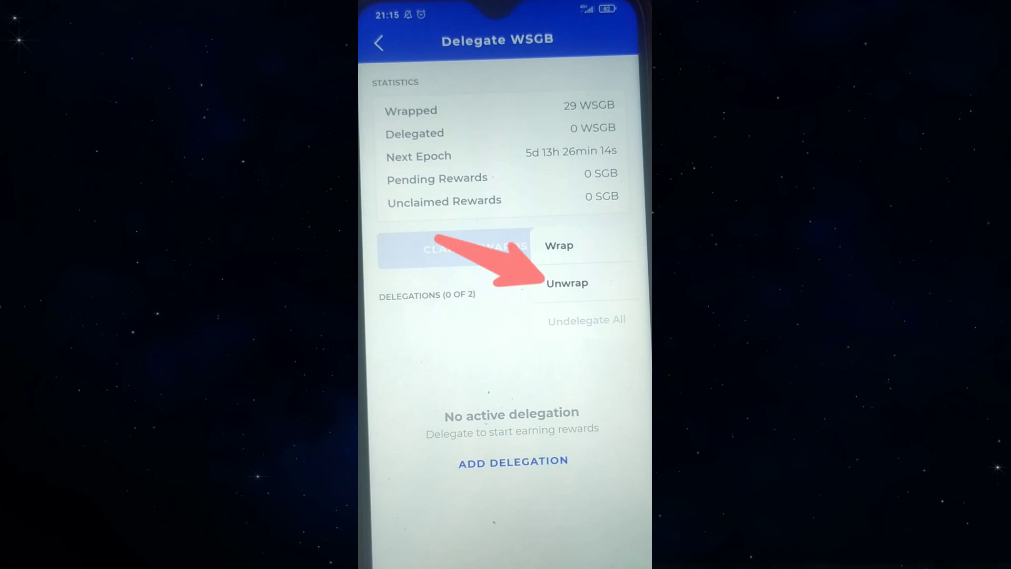
left_click(567, 283)
left_click(600, 288)
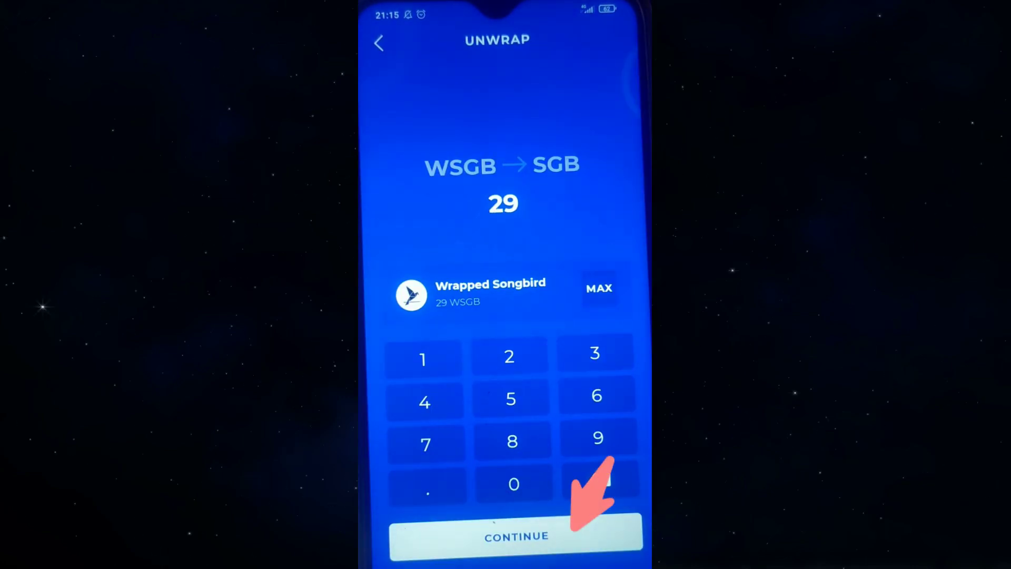
left_click(577, 529)
left_click(563, 422)
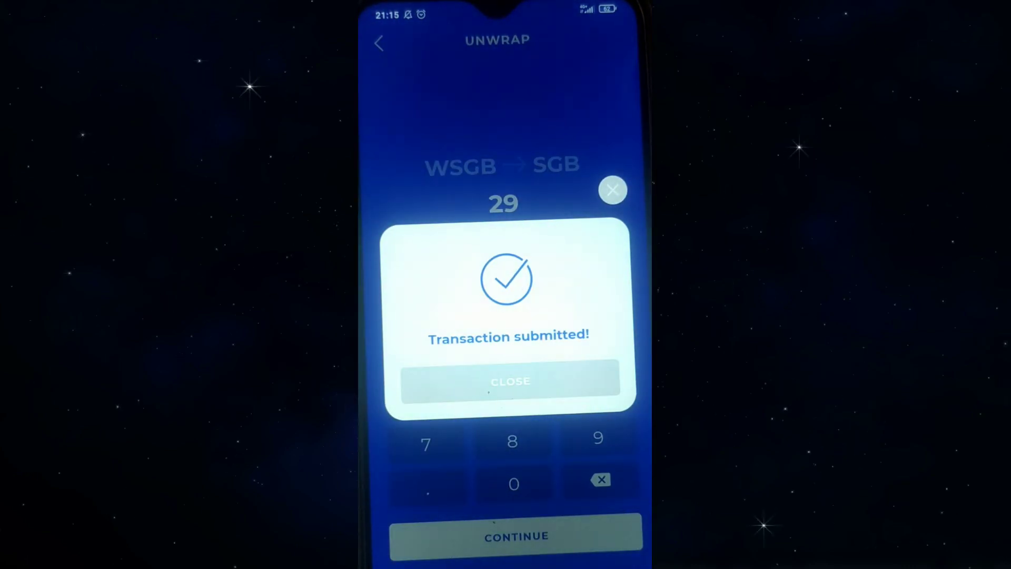
left_click(489, 392)
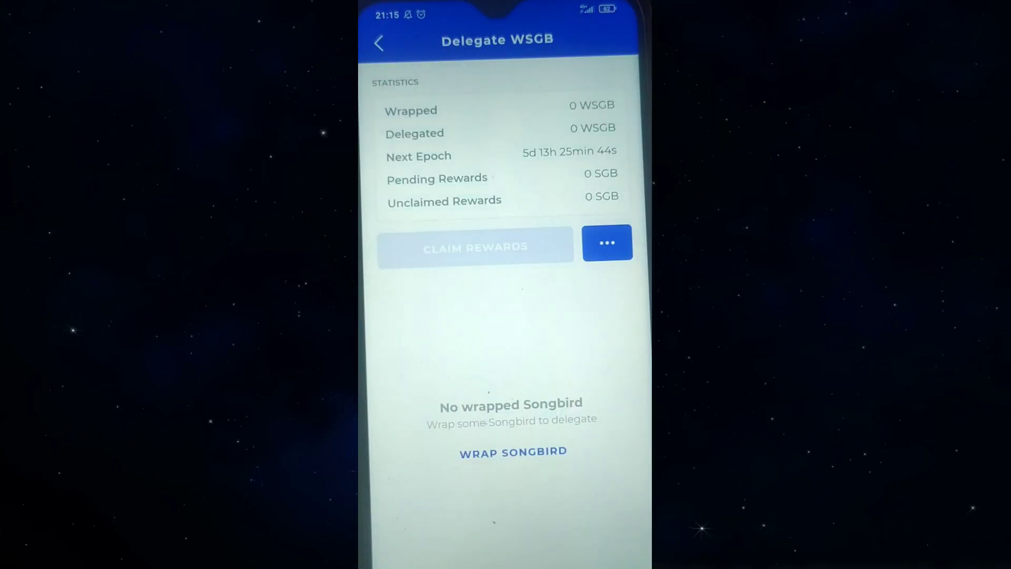